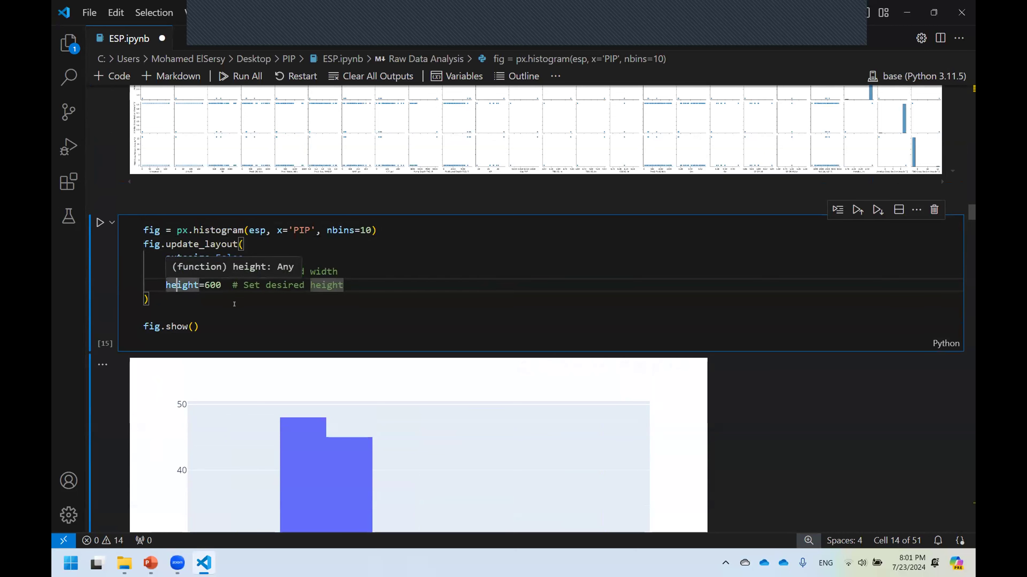
Run the PIP histogram cell and review the resulting bar chart.
click(283, 245)
click(173, 313)
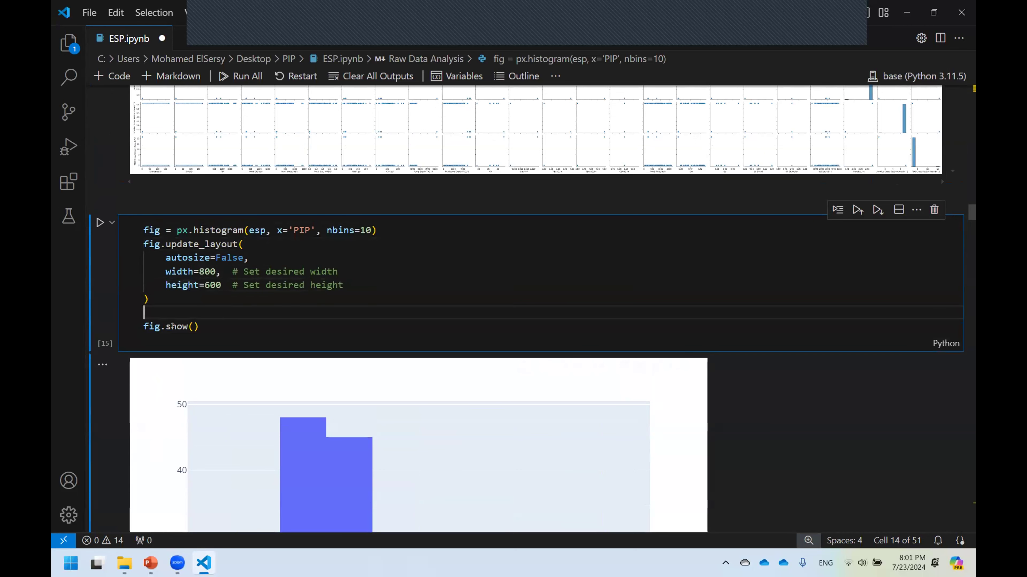
key(shift+Return)
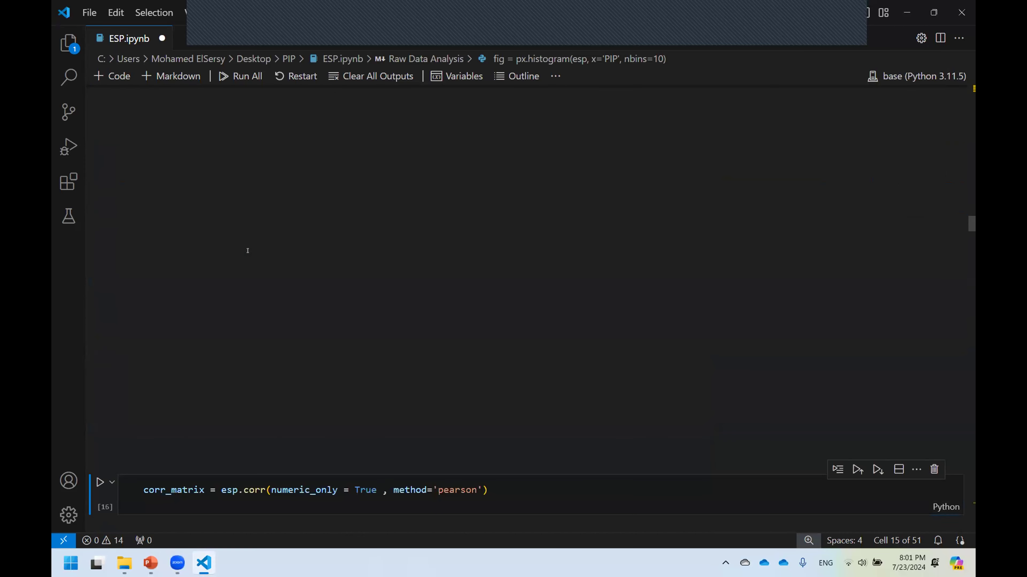
scroll(311, 243, up, 4)
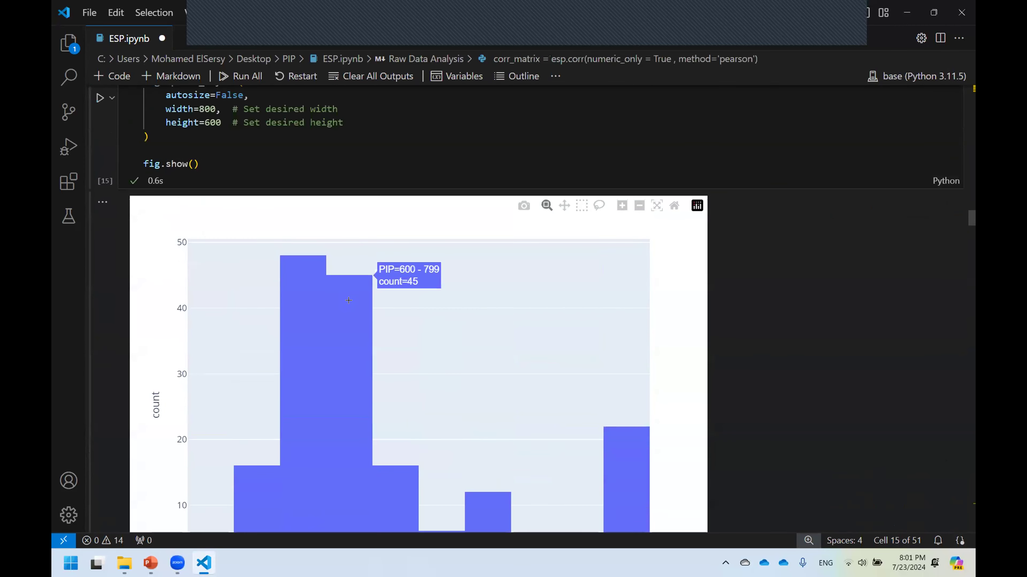
scroll(355, 283, down, 3)
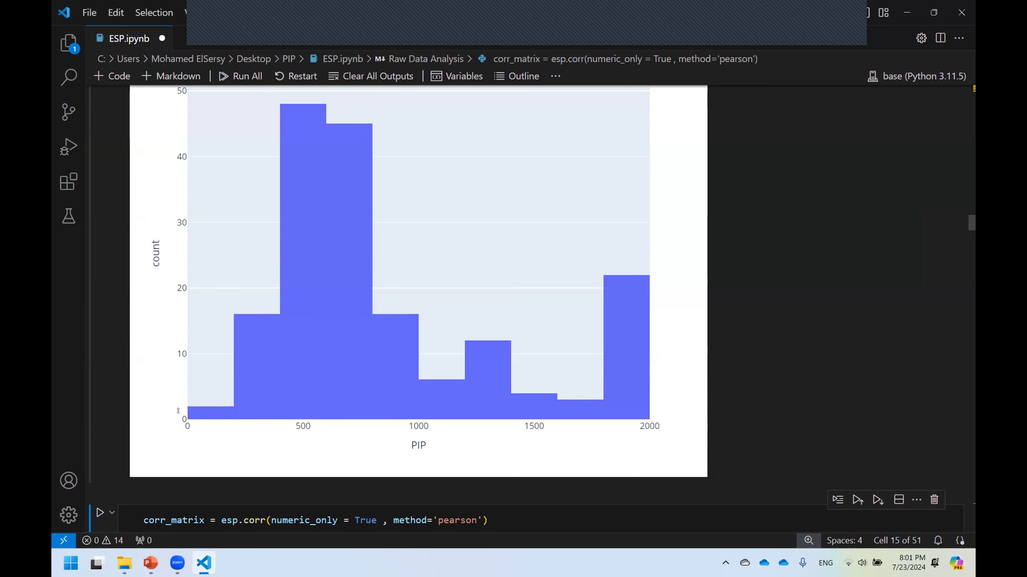
scroll(177, 289, up, 1)
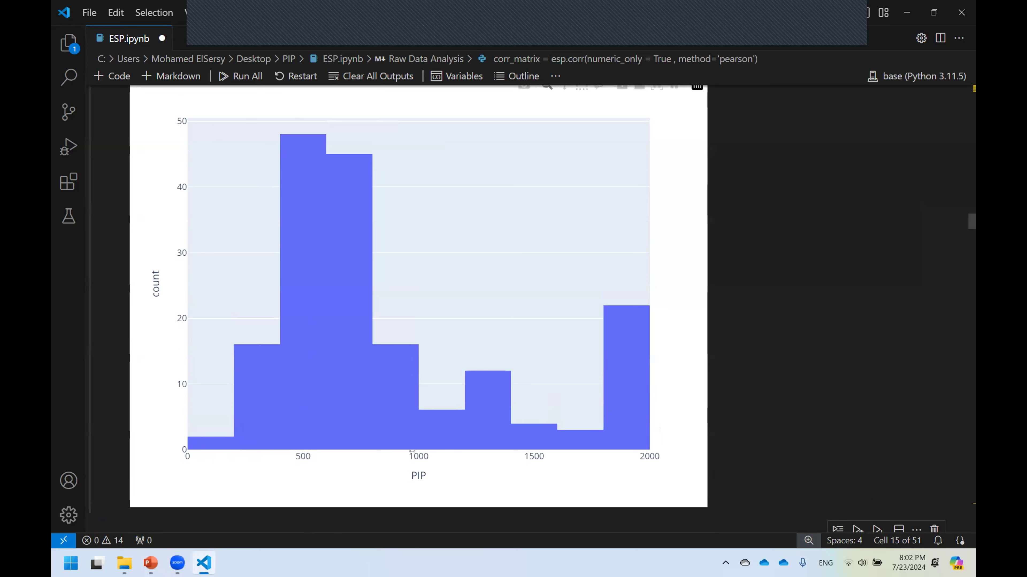
mouse_move(309, 135)
Set the PIP histogram's nbins to 20 and rerun the cell.
scroll(354, 272, up, 5)
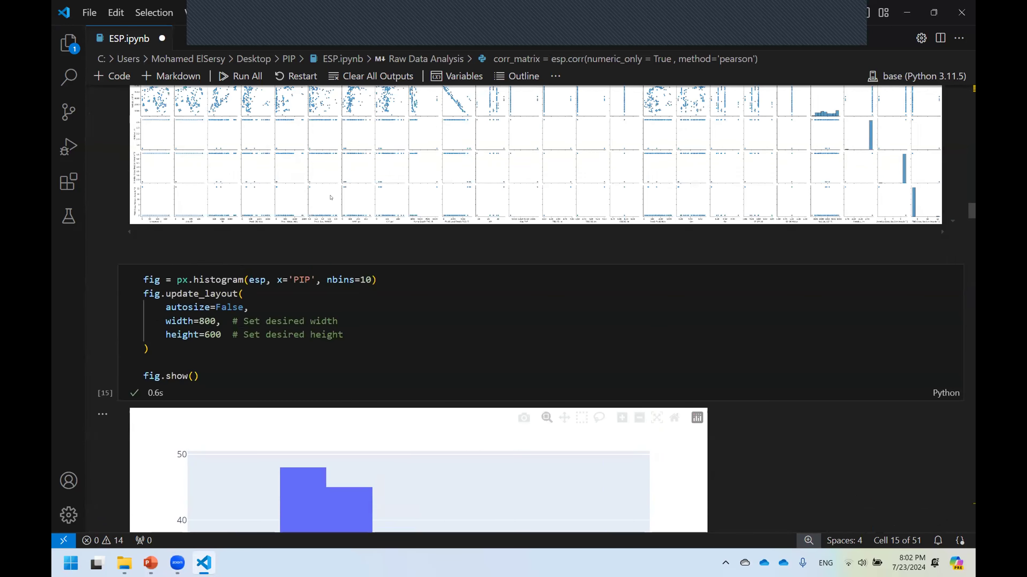
double_click(365, 279)
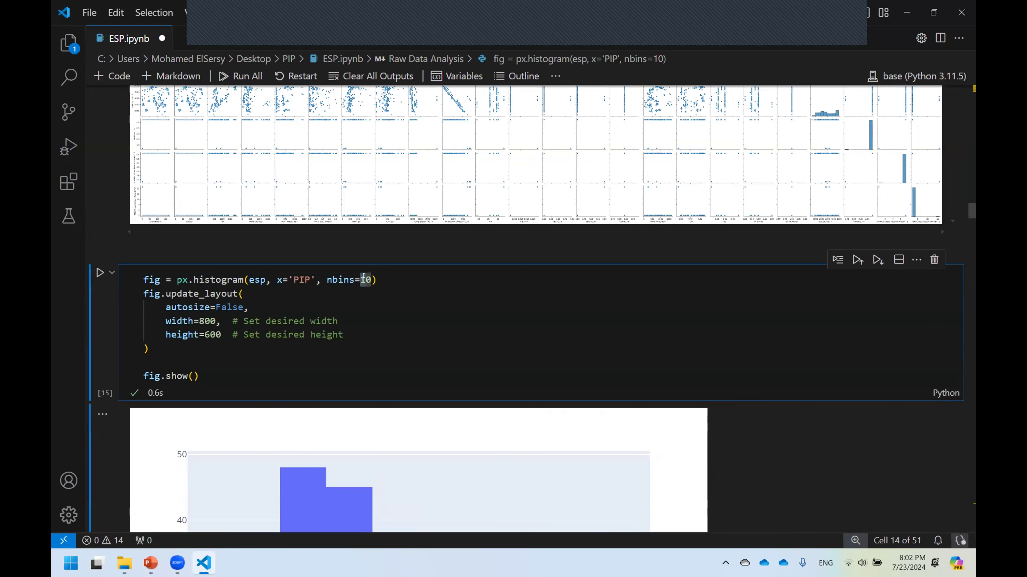
text(20)
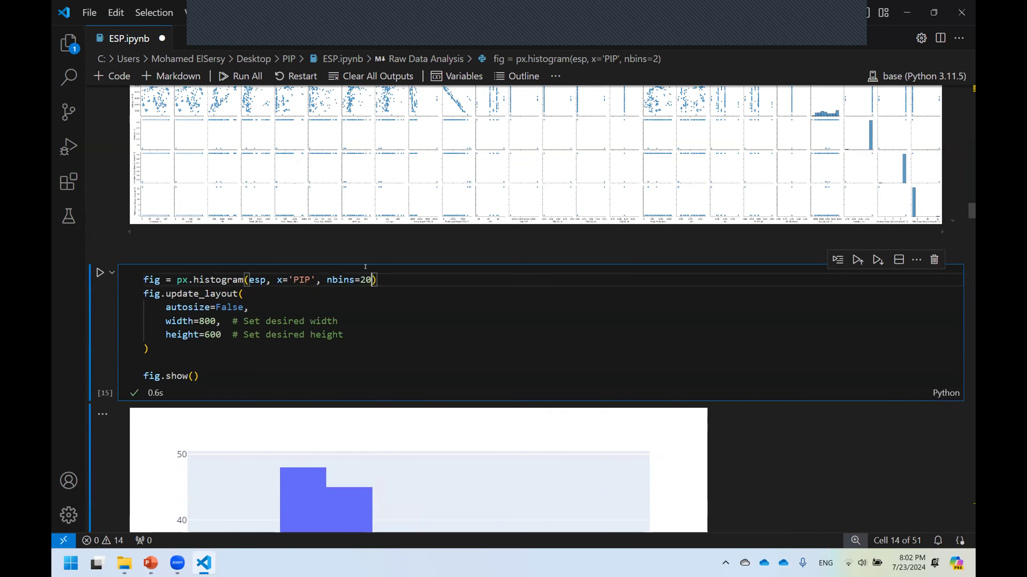
key(shift+Return)
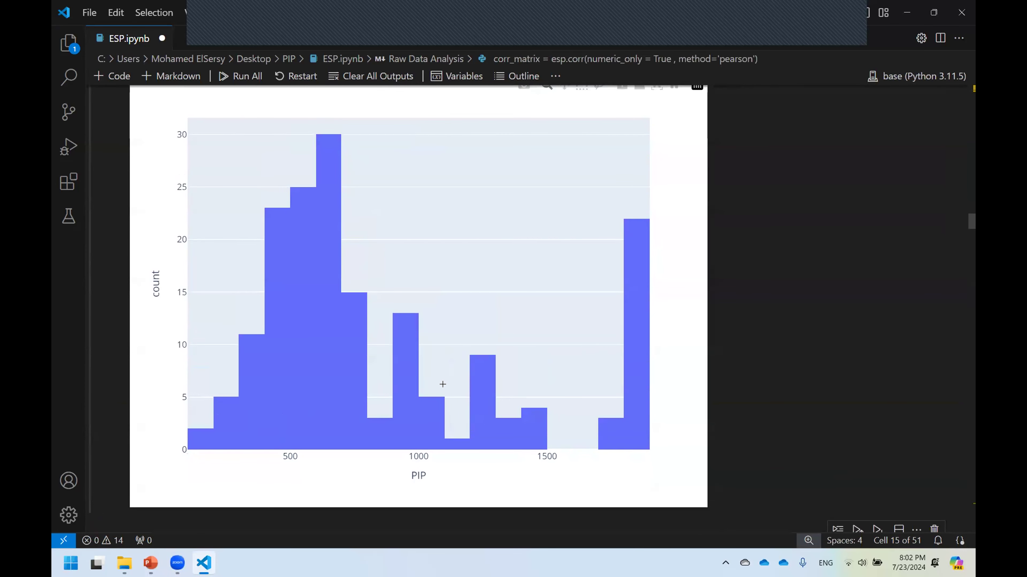
Set the PIP histogram's nbins back to 10 and rerun the cell.
scroll(442, 384, up, 3)
click(386, 126)
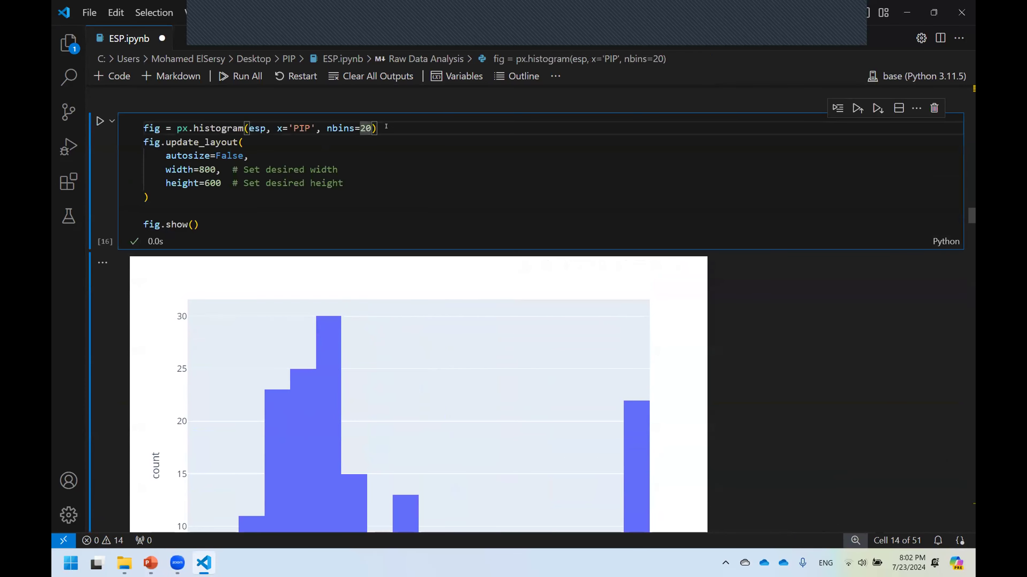
key(BackSpace)
text(1)
key(shift+Return)
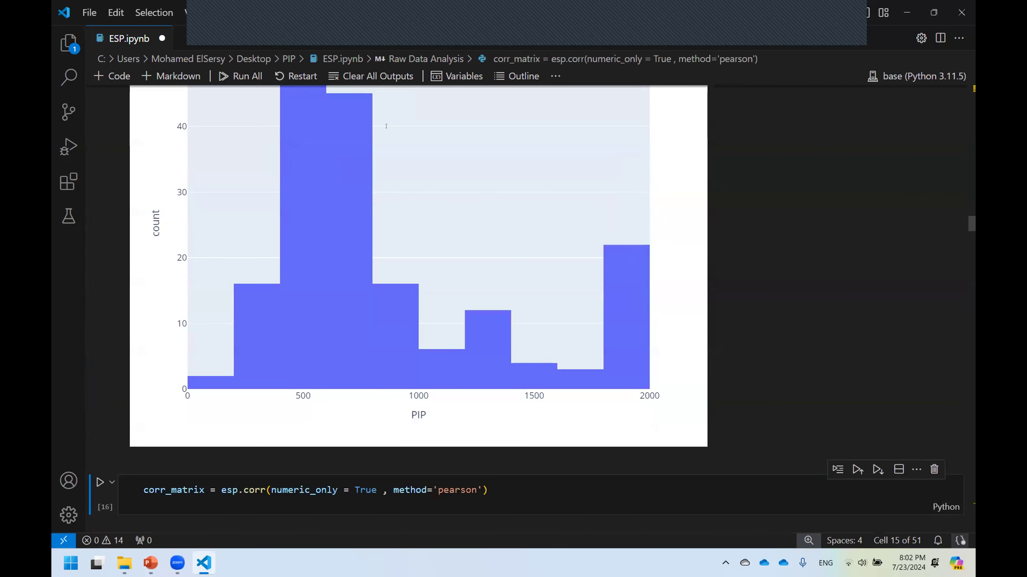
Duplicate the PIP histogram cell directly below the original.
scroll(321, 287, down, 2)
scroll(264, 329, up, 5)
scroll(264, 329, up, 5)
scroll(378, 374, down, 5)
Change the first histogram's x column to 'Prod. Oil, bbls', taken from the null-count column list, and run the cell.
scroll(378, 373, up, 5)
scroll(377, 371, up, 5)
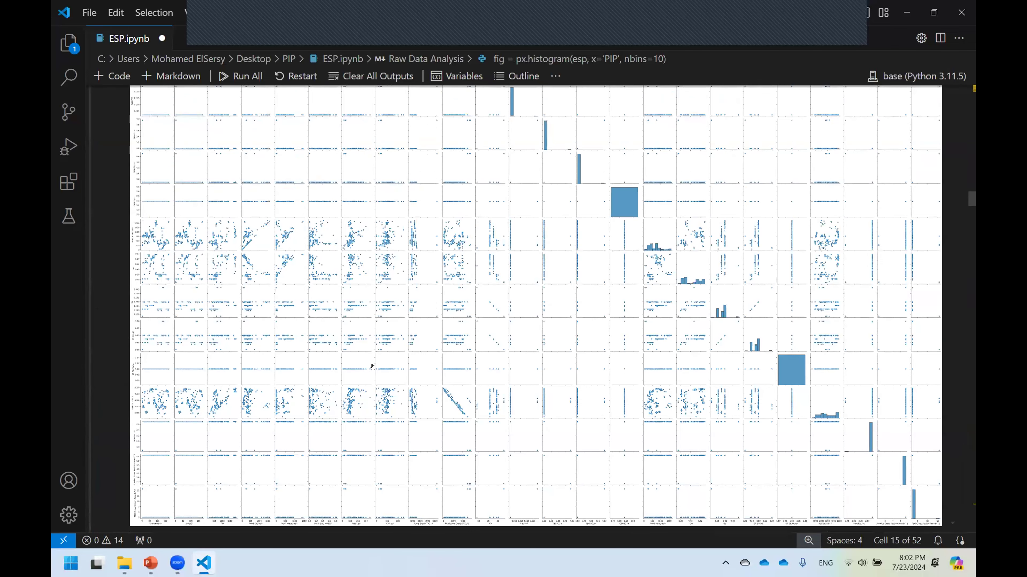
scroll(377, 371, up, 15)
scroll(278, 296, up, 7)
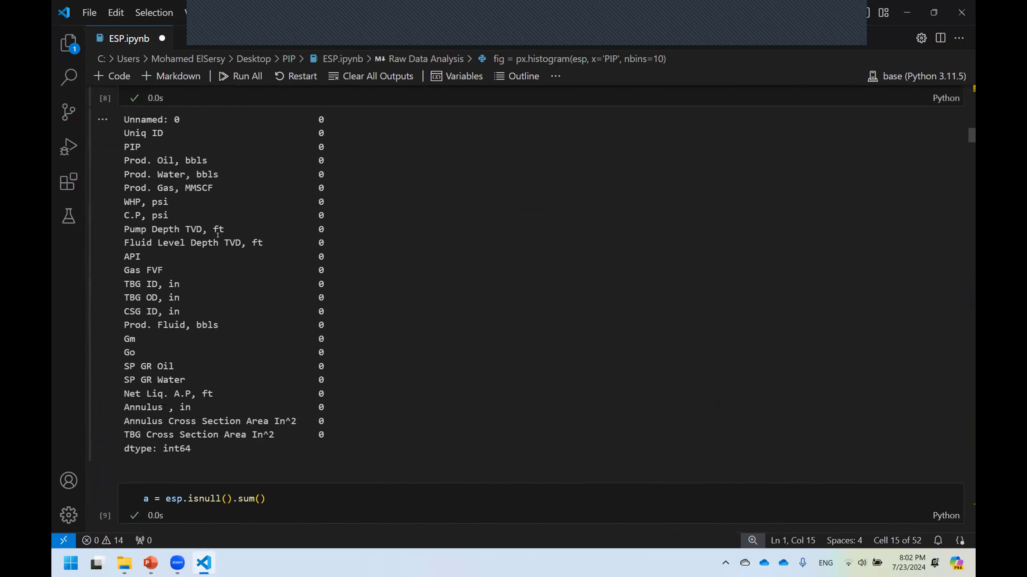
scroll(217, 235, down, 20)
double_click(309, 164)
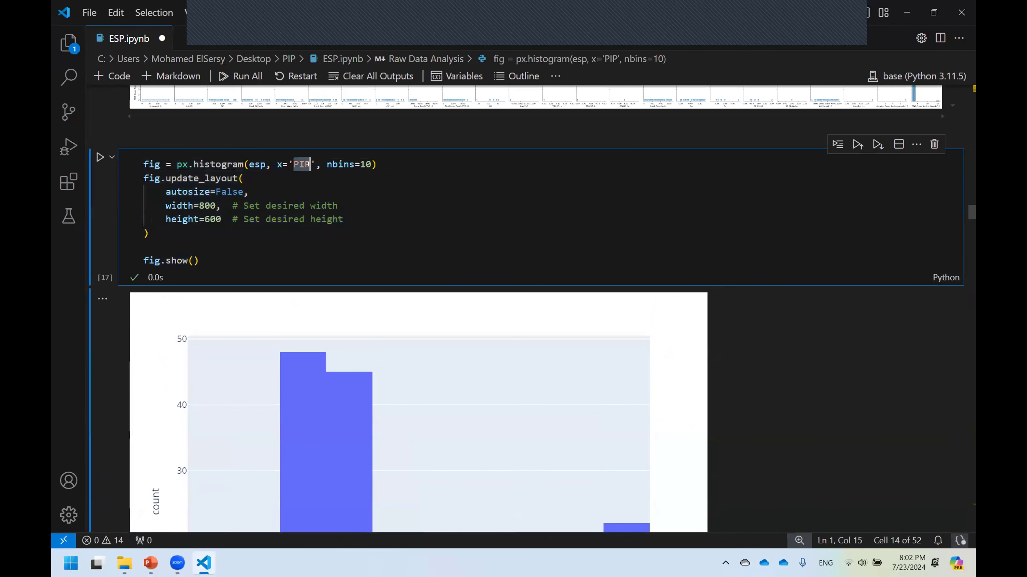
text(Prod. Oil, bbls)
click(386, 189)
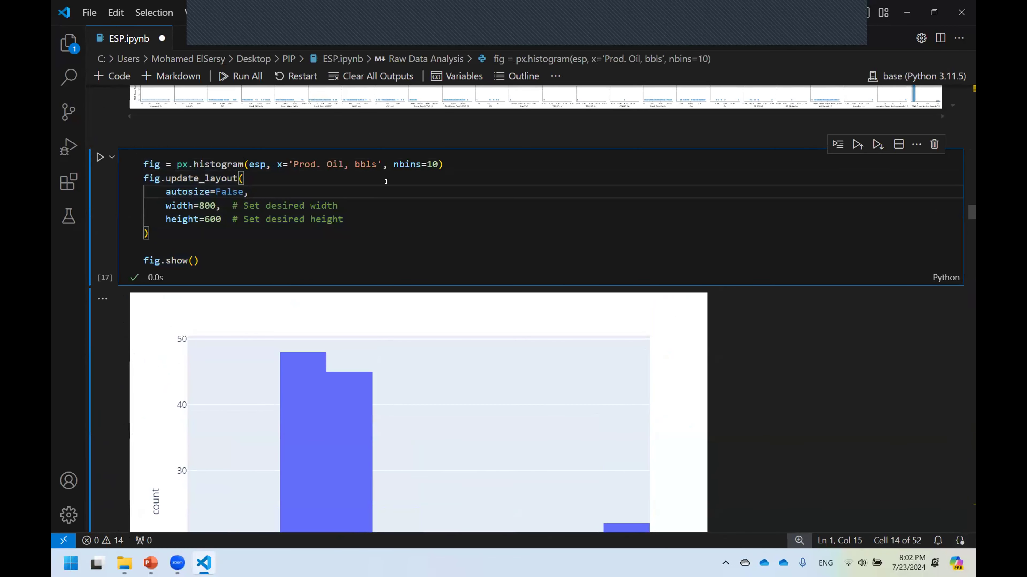
key(shift+Return)
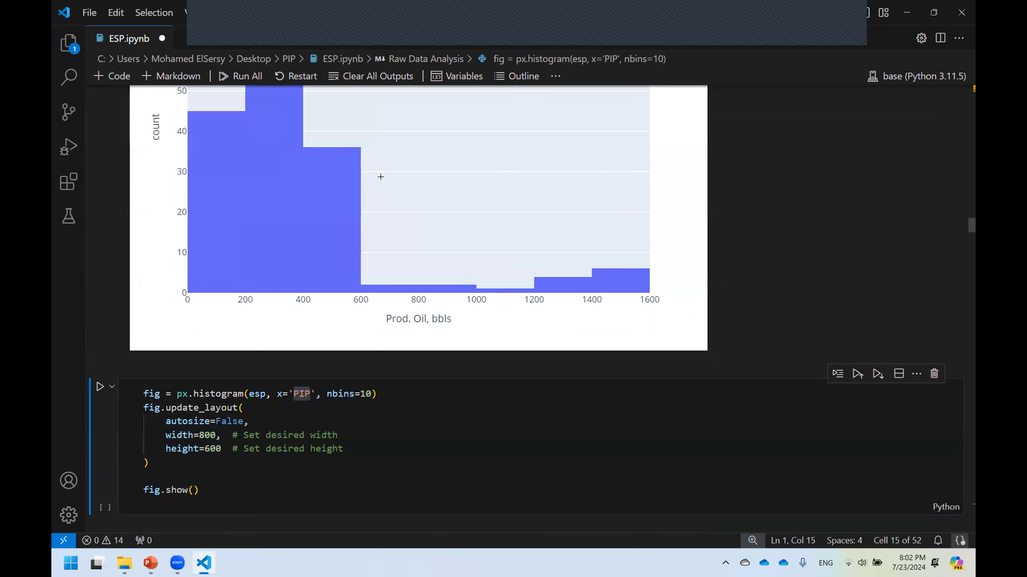
scroll(396, 214, up, 3)
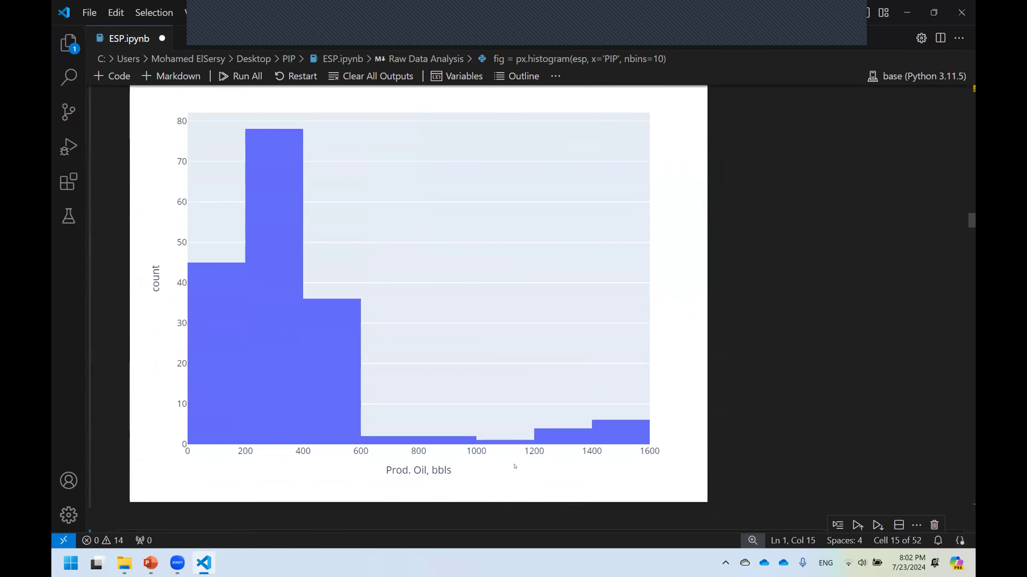
Run the duplicated PIP histogram cell below the oil production histogram.
scroll(297, 385, down, 3)
scroll(297, 384, down, 2)
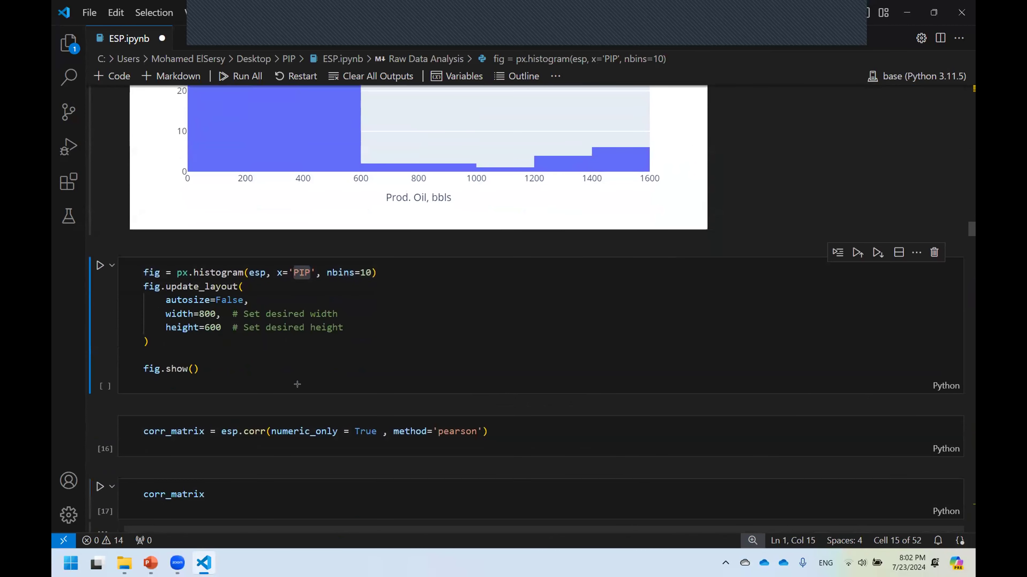
scroll(299, 364, down, 2)
click(311, 242)
key(shift+Return)
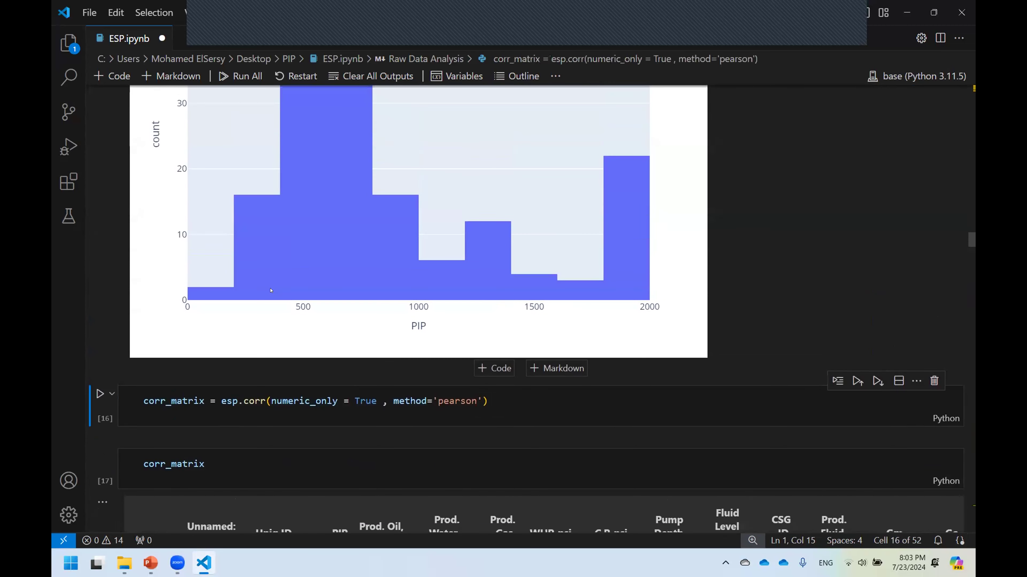
scroll(225, 383, up, 2)
Review the esp.corr call's arguments and run the cell to compute corr_matrix with numeric_only True and the Pearson method.
click(189, 398)
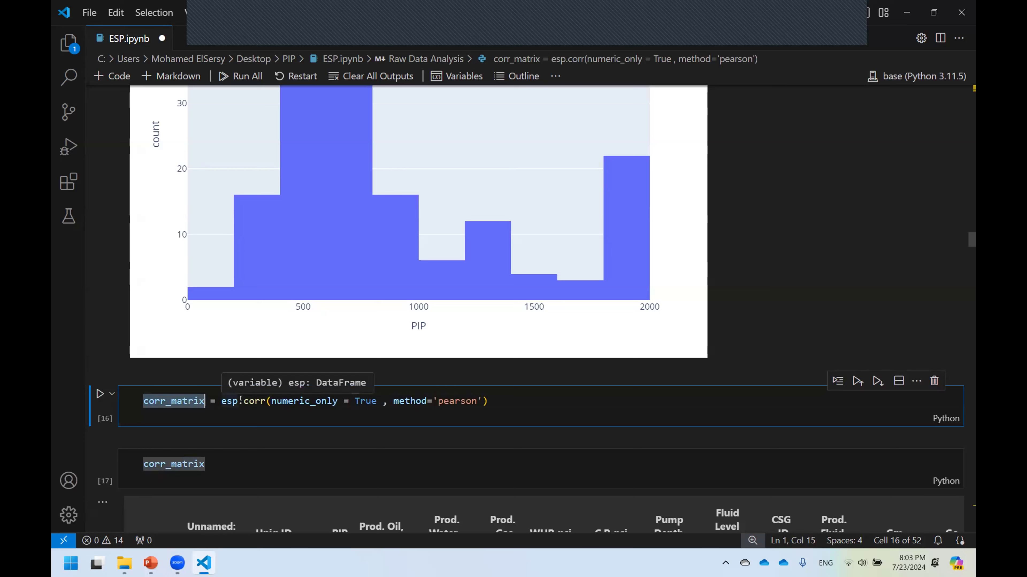
mouse_move(247, 399)
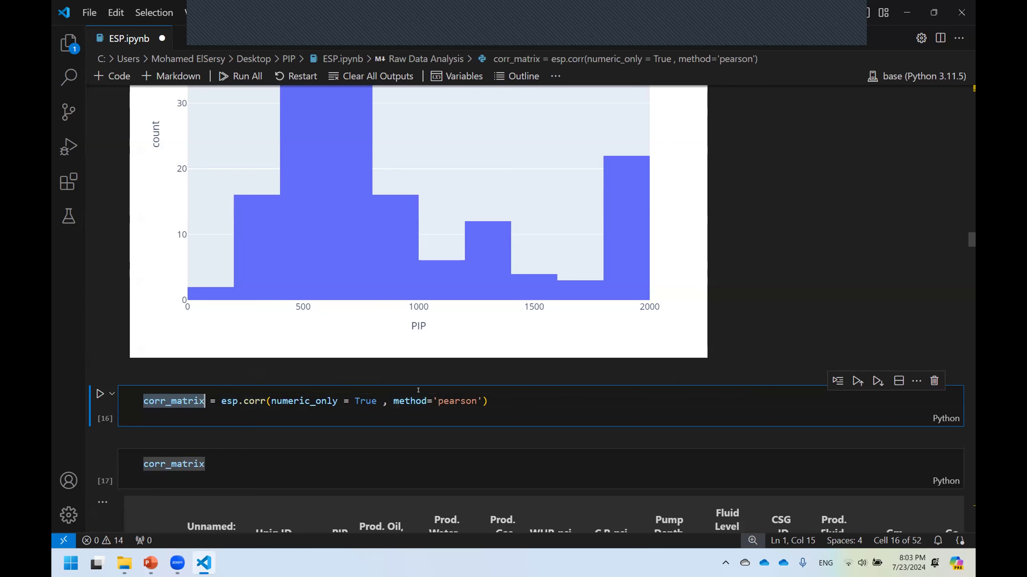
click(447, 400)
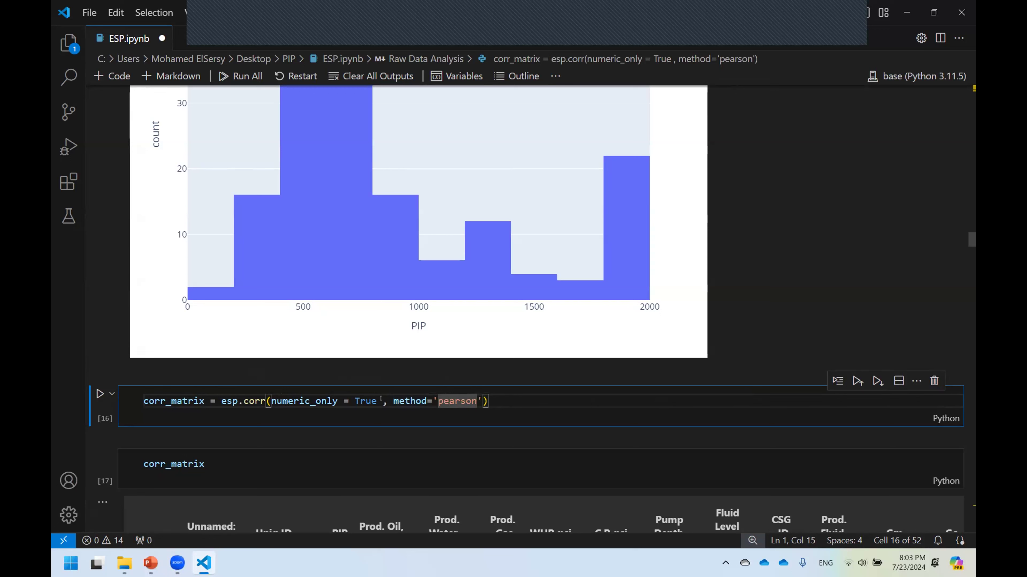
mouse_move(403, 403)
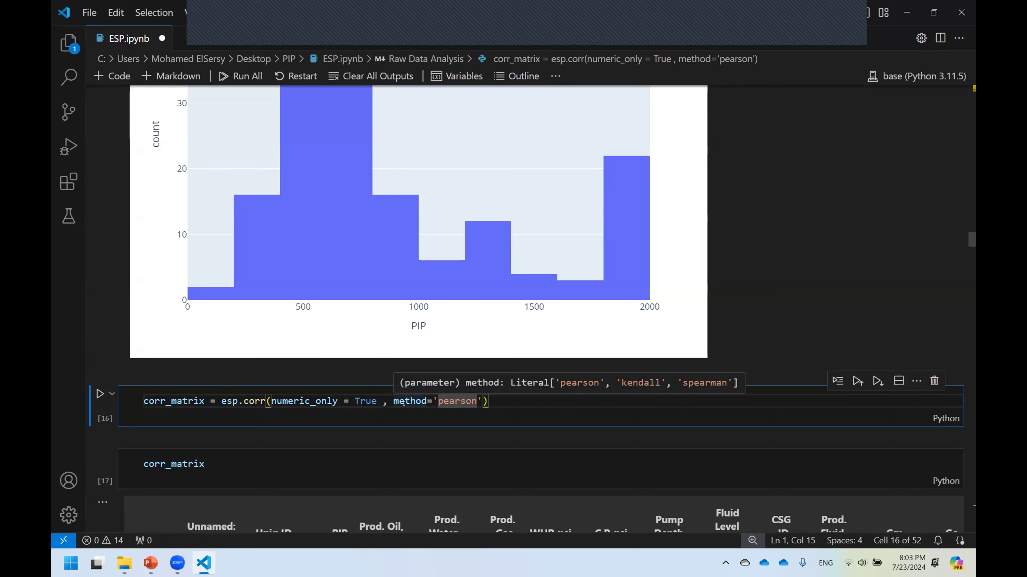
click(232, 401)
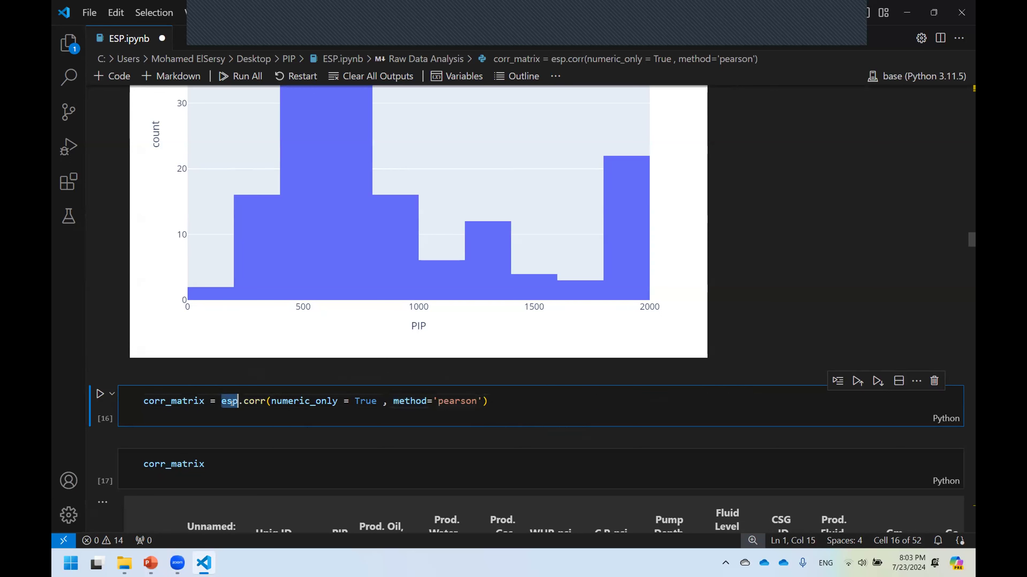
mouse_move(324, 398)
double_click(280, 399)
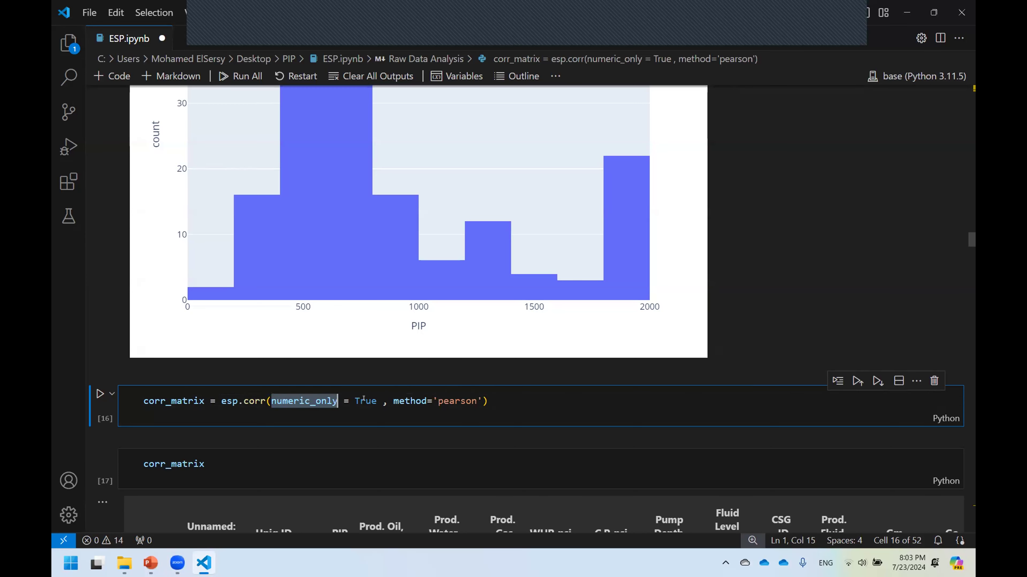
click(494, 400)
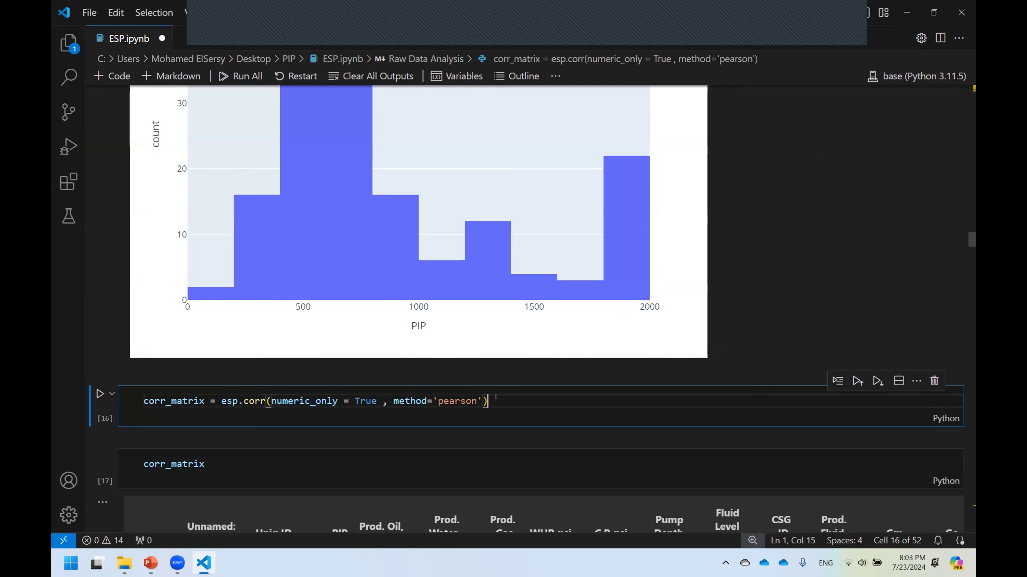
key(shift+Return)
Run the corr_matrix cell to display the correlation table.
scroll(232, 304, up, 5)
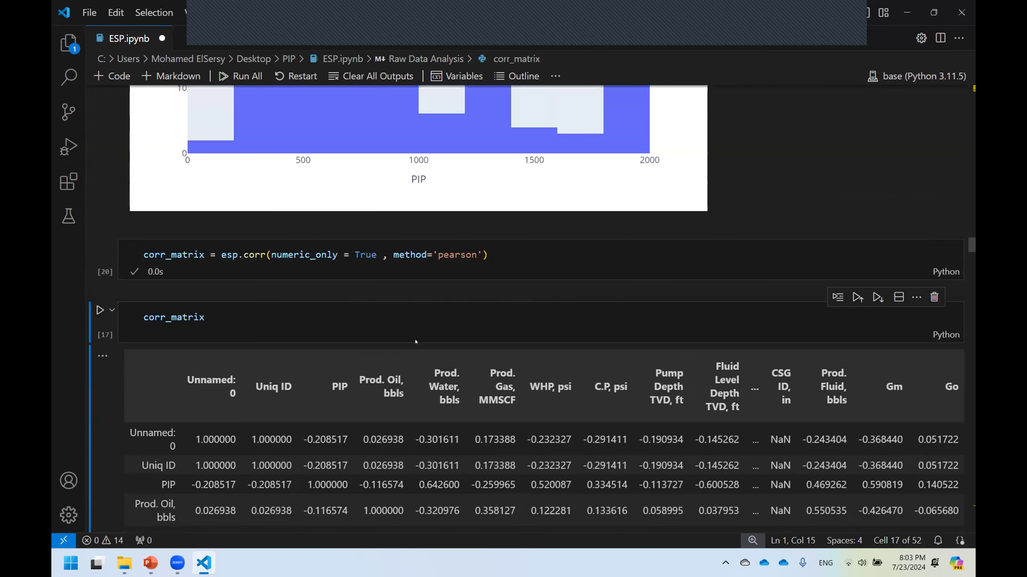
click(210, 318)
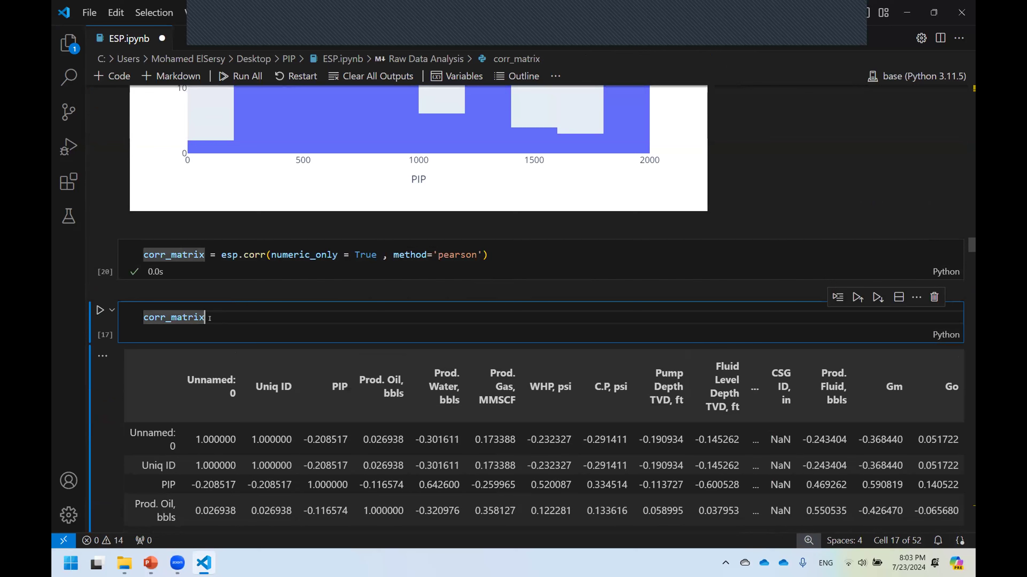
key(shift+Return)
Examine the correlation coefficients between PIP and the other well parameters throughout the corr_matrix table.
scroll(431, 259, up, 6)
scroll(431, 258, up, 10)
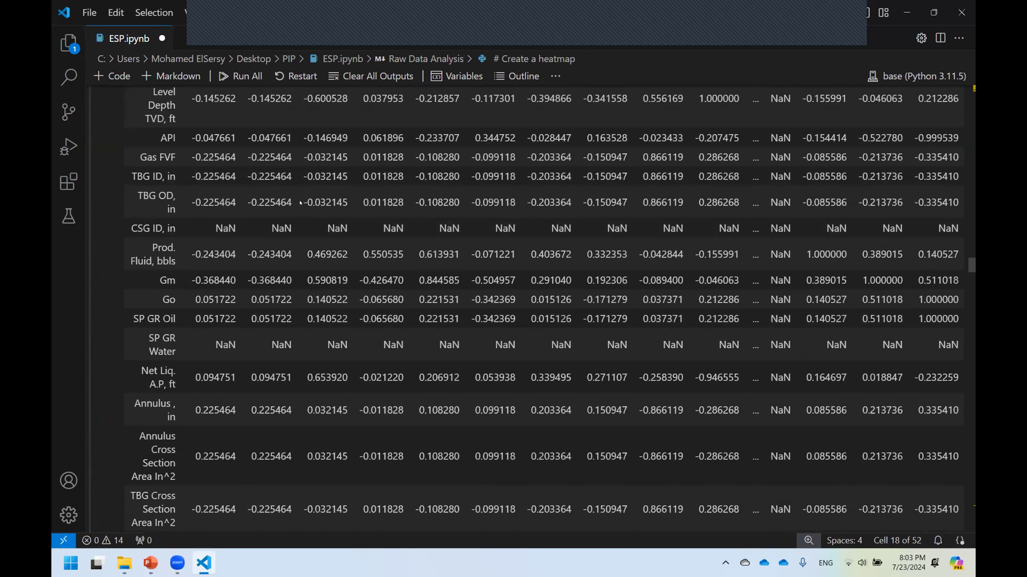
scroll(302, 204, up, 6)
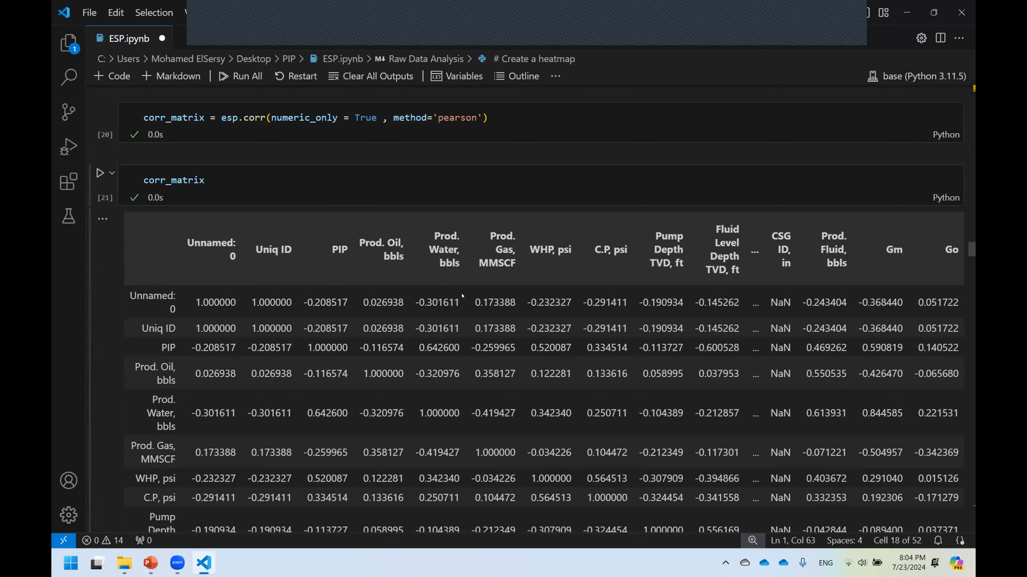
scroll(463, 295, down, 2)
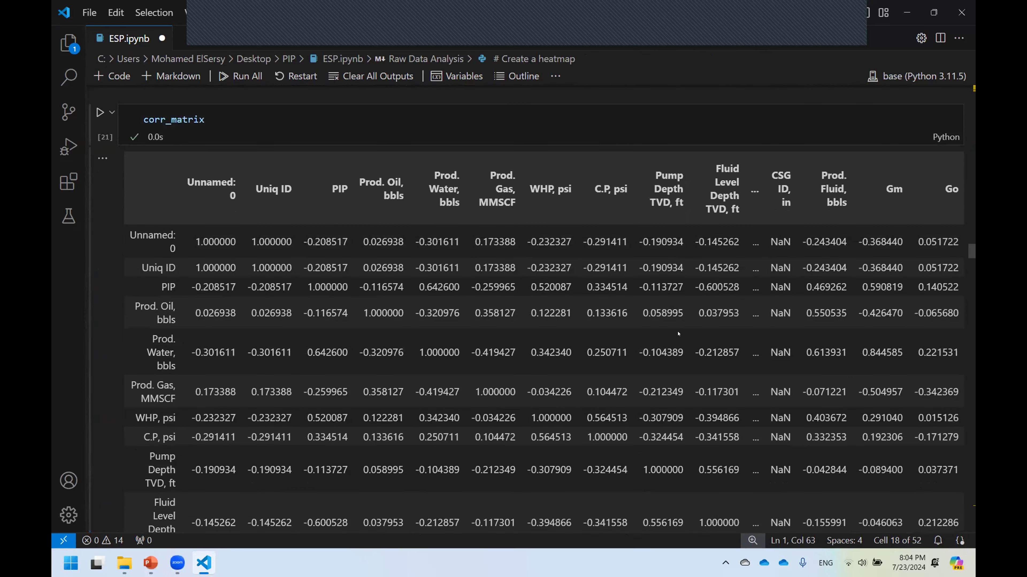
scroll(678, 334, down, 2)
scroll(678, 334, down, 2)
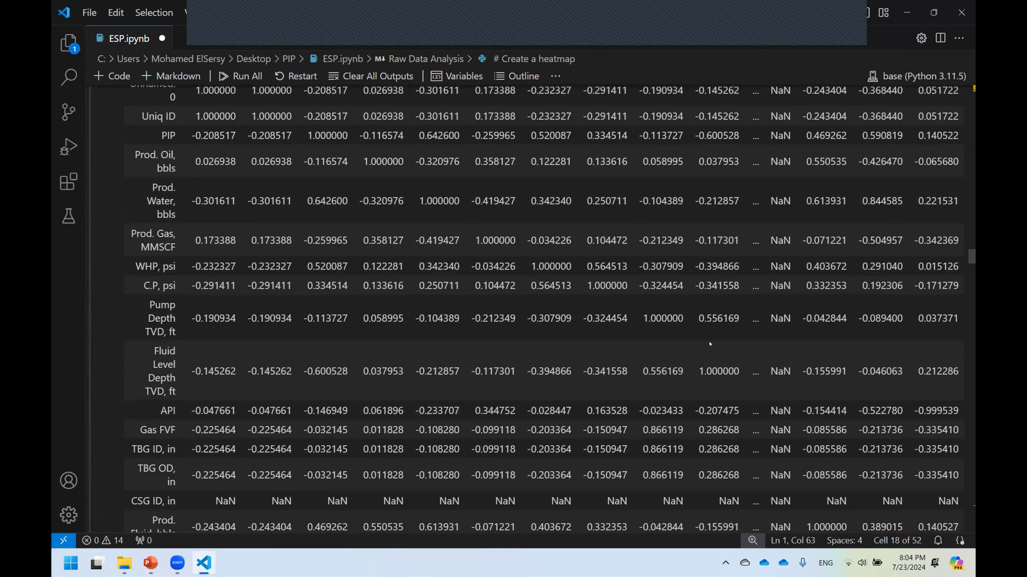
scroll(710, 344, up, 4)
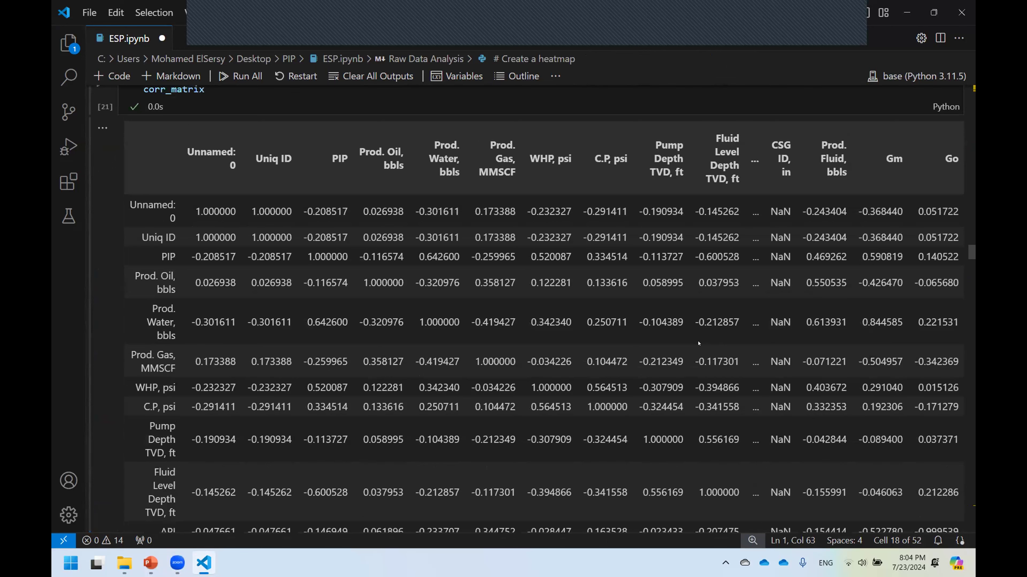
scroll(593, 453, down, 2)
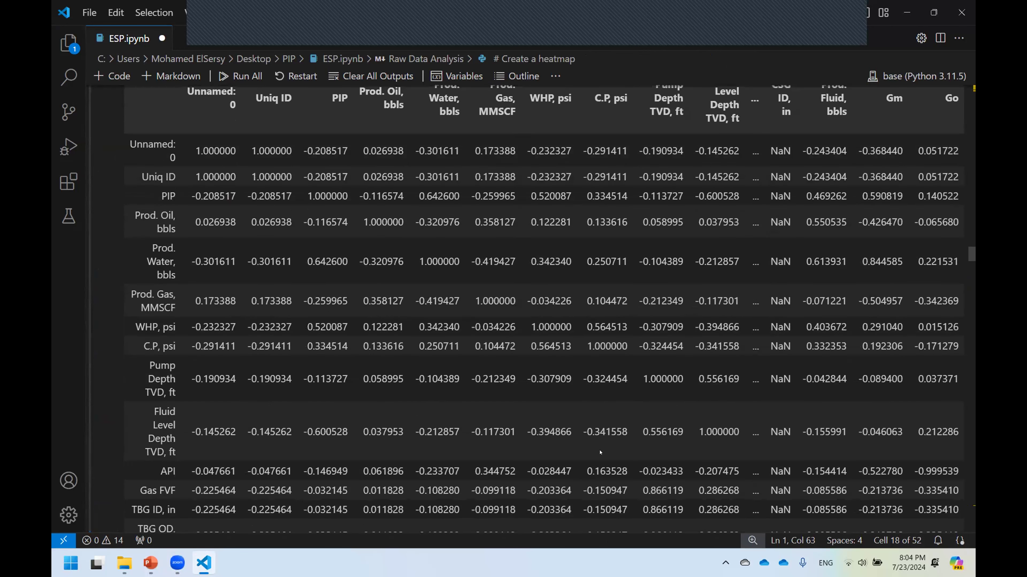
scroll(600, 453, down, 9)
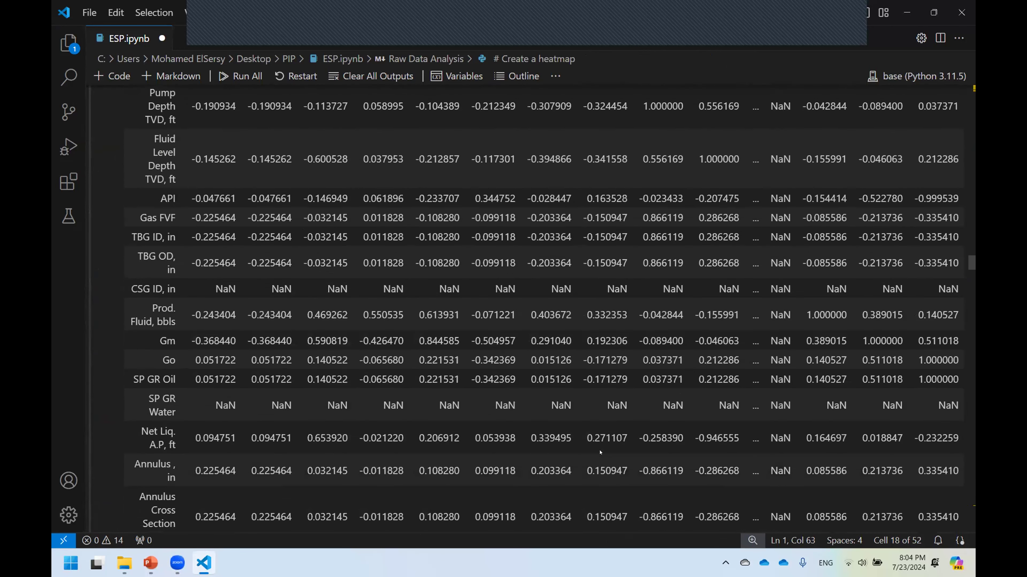
Review the px.imshow call in the heatmap cell below the correlation table, including its corr_matrix argument.
scroll(601, 453, down, 2)
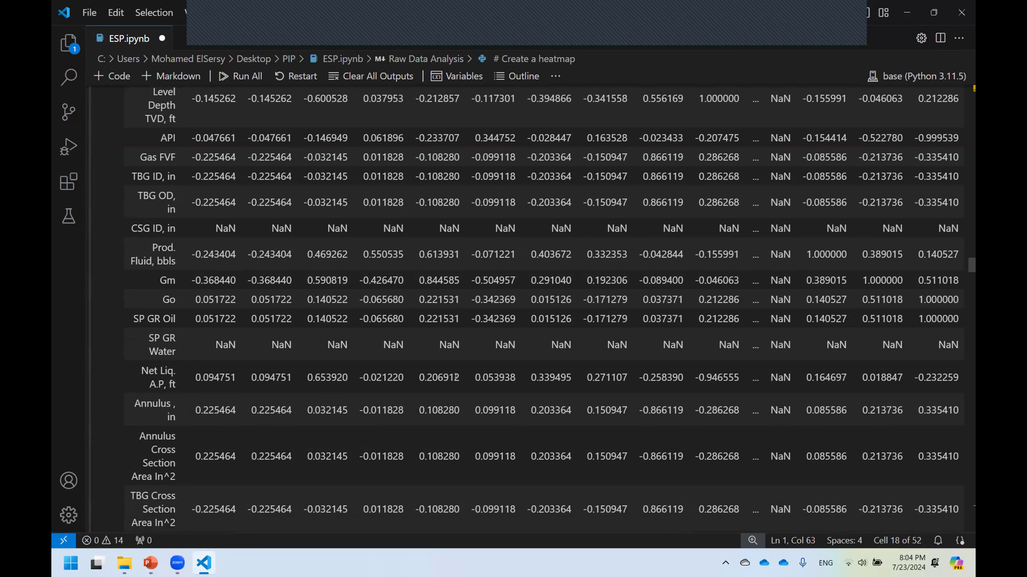
scroll(455, 377, down, 13)
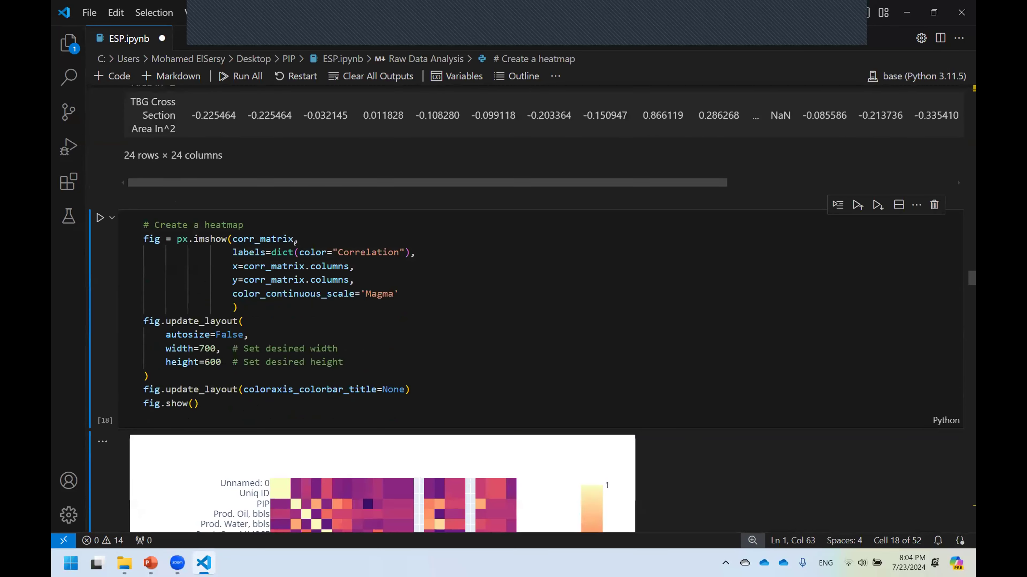
click(201, 239)
click(194, 235)
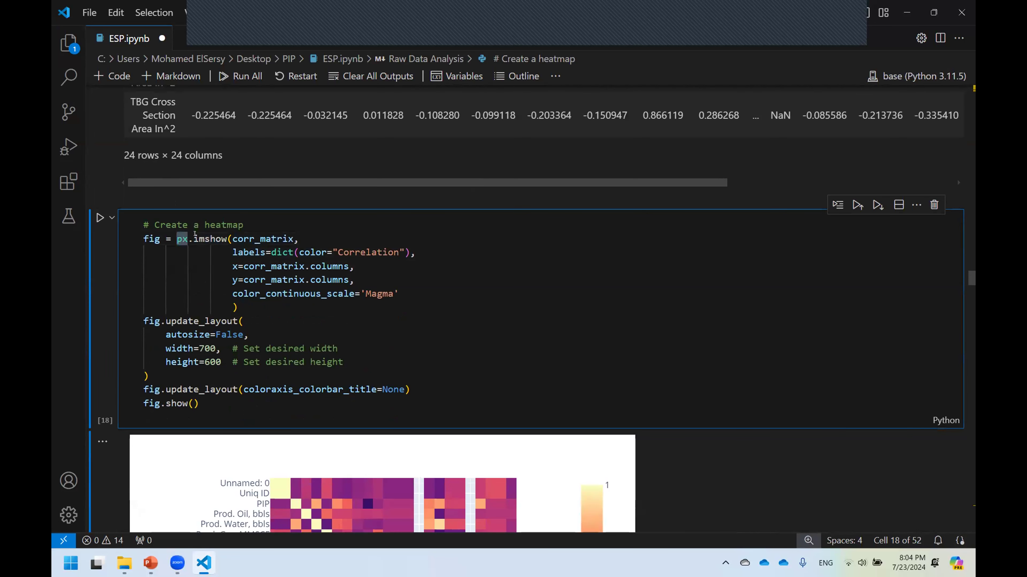
key(Right)
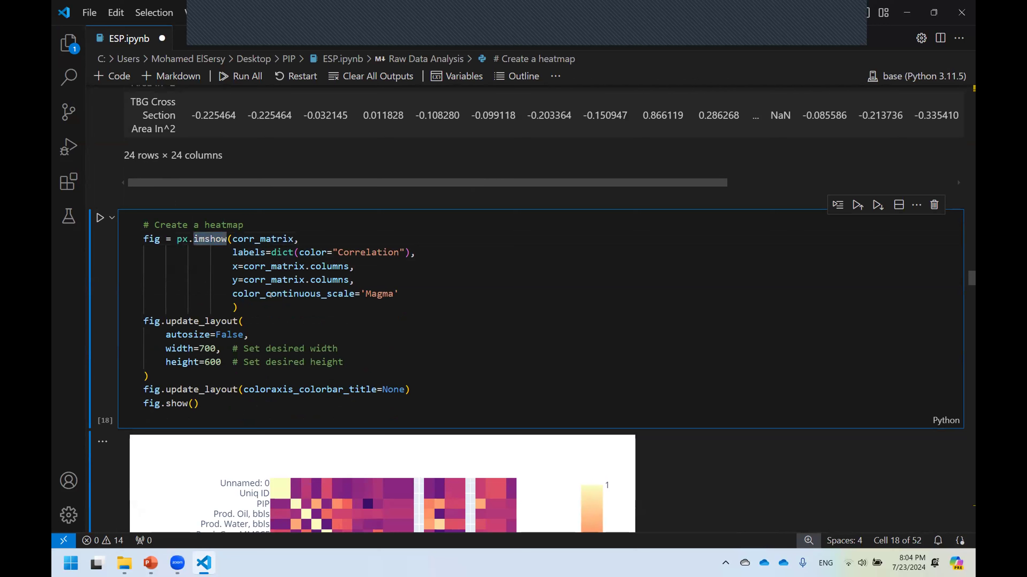
key(ctrl+Right)
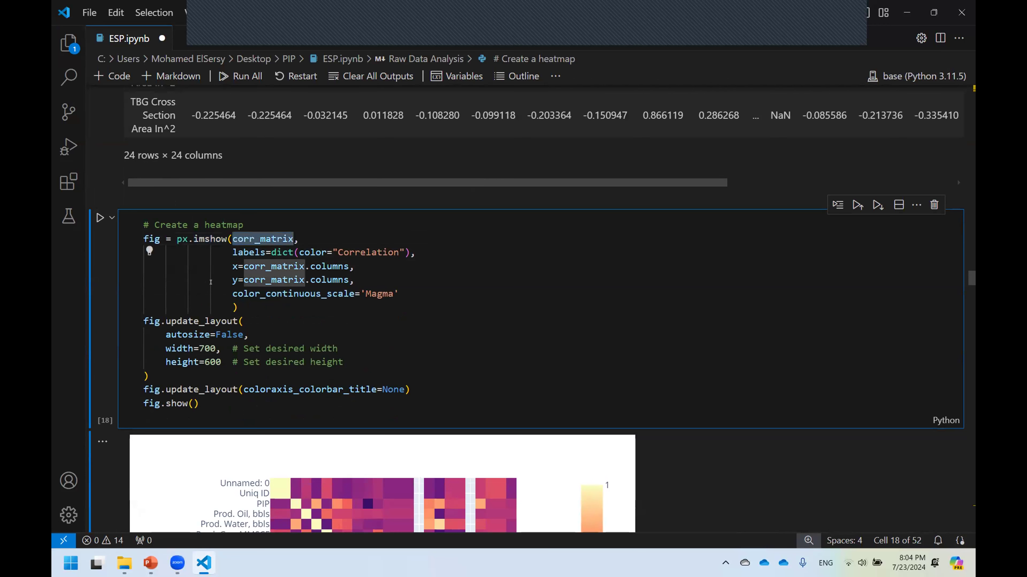
Compare the heatmap cell's corr_matrix.columns axis arguments and layout settings with the parameter labels and colours of its existing plot.
scroll(217, 233, down, 1)
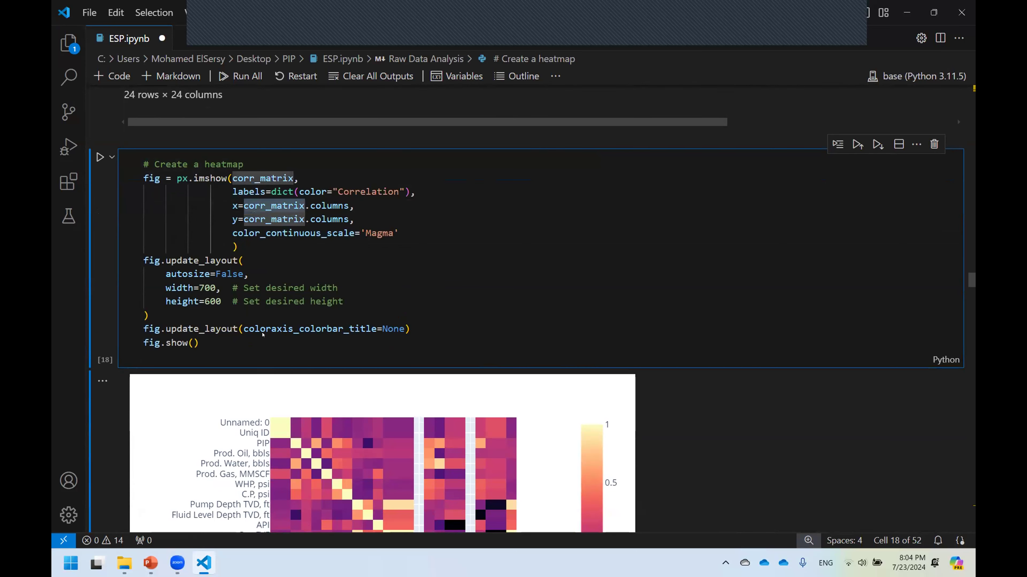
scroll(263, 335, down, 5)
scroll(409, 339, up, 3)
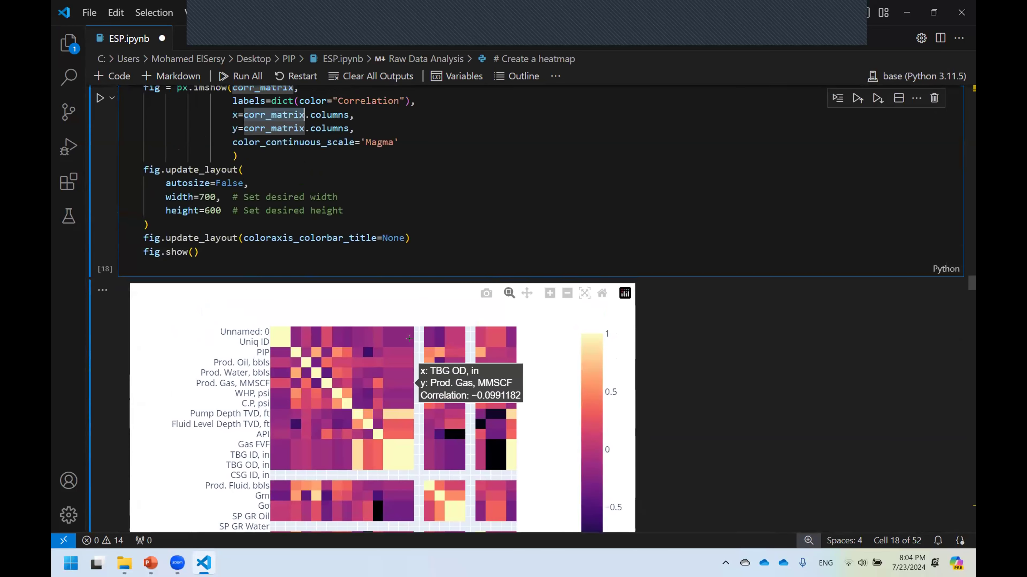
scroll(341, 287, up, 3)
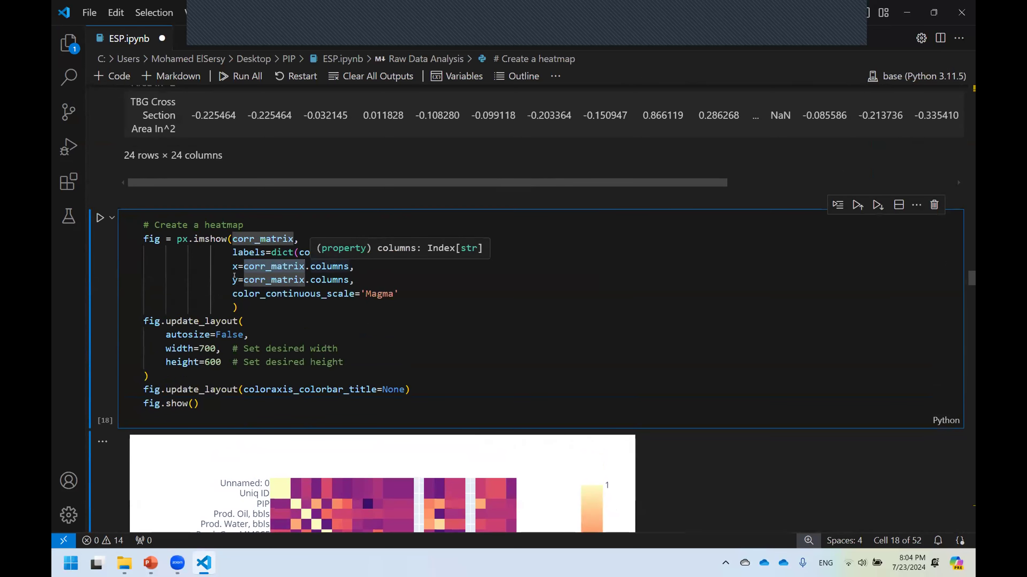
scroll(262, 211, down, 6)
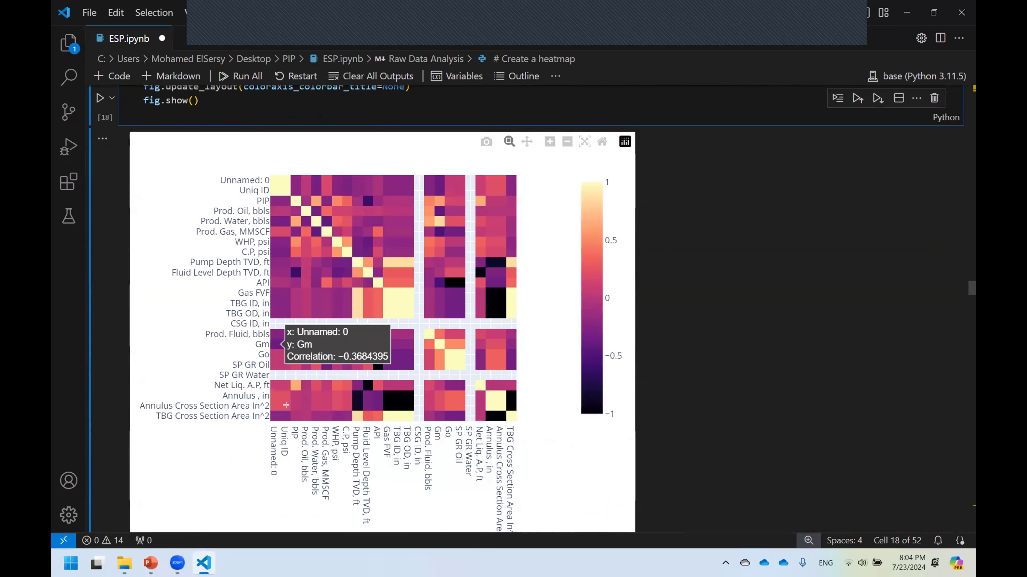
scroll(277, 323, up, 7)
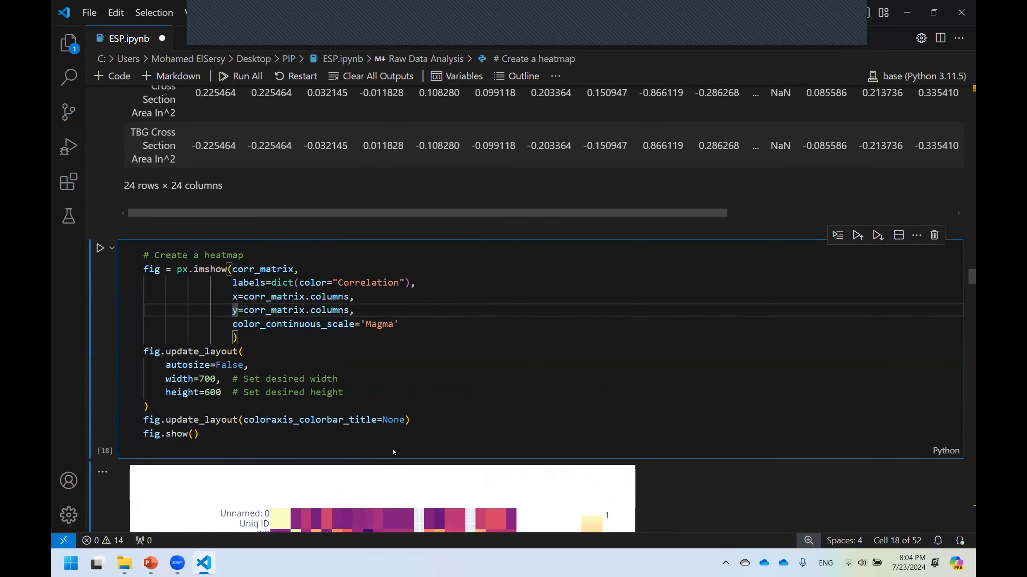
scroll(365, 323, down, 4)
scroll(378, 399, up, 2)
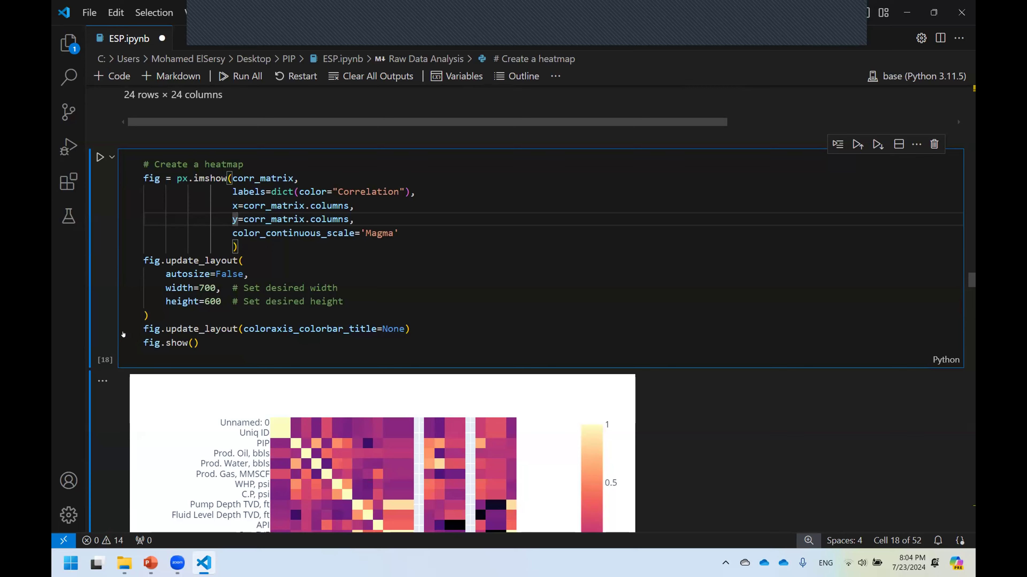
scroll(566, 385, down, 2)
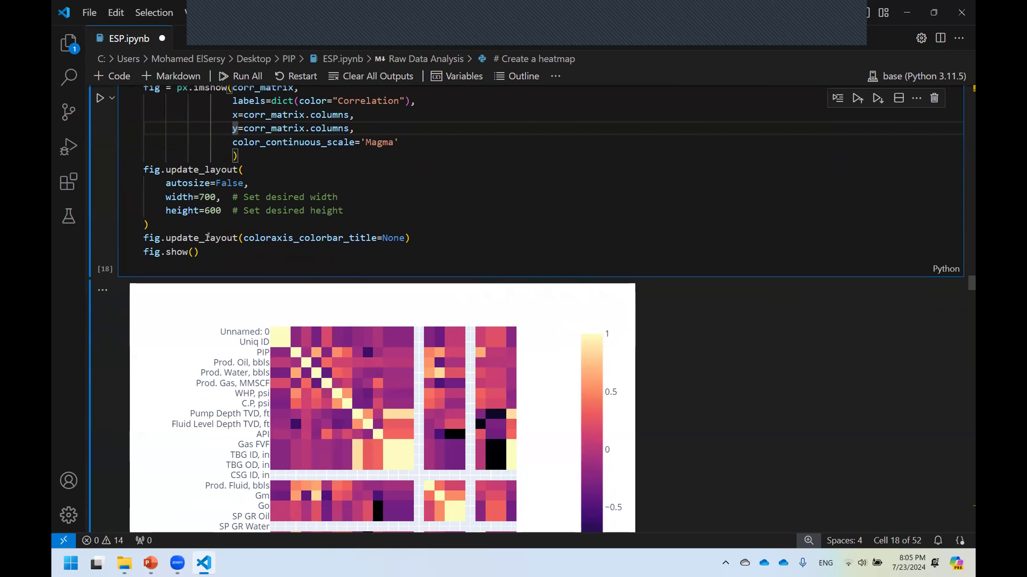
Review the heatmap cell's closing update_layout and fig.show lines, and run the cell to plot the correlation heatmap.
triple_click(170, 238)
click(170, 252)
click(263, 250)
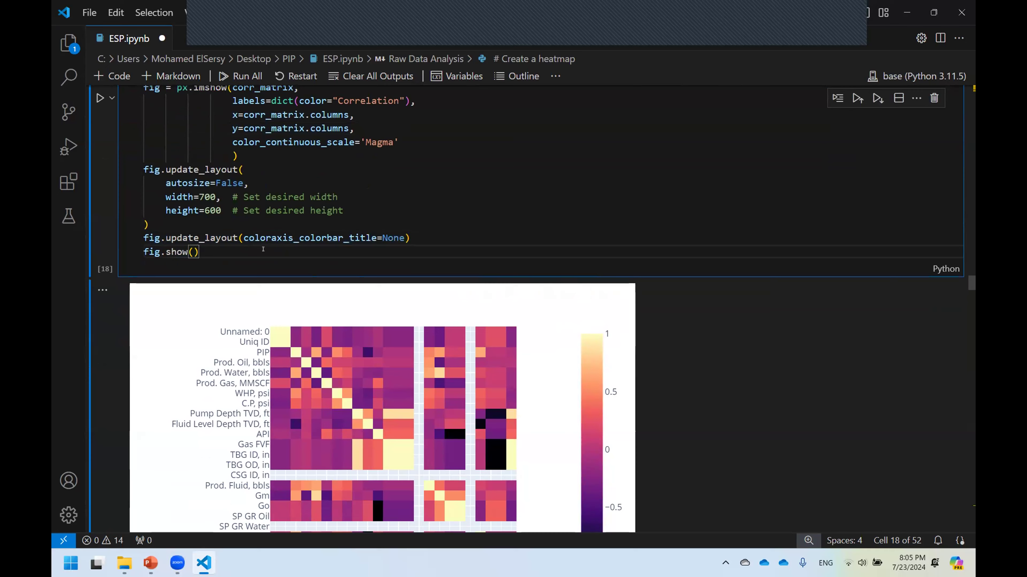
key(shift+Return)
Compare the plotted correlation heatmap with the numeric coefficients in the corr_matrix table above it.
scroll(509, 249, down, 1)
scroll(509, 249, up, 10)
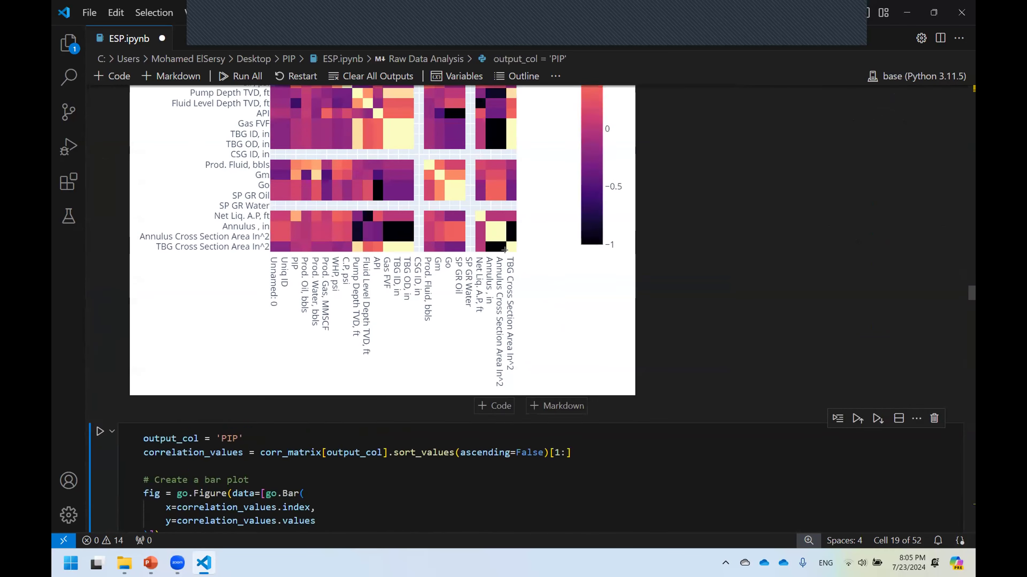
scroll(397, 324, up, 10)
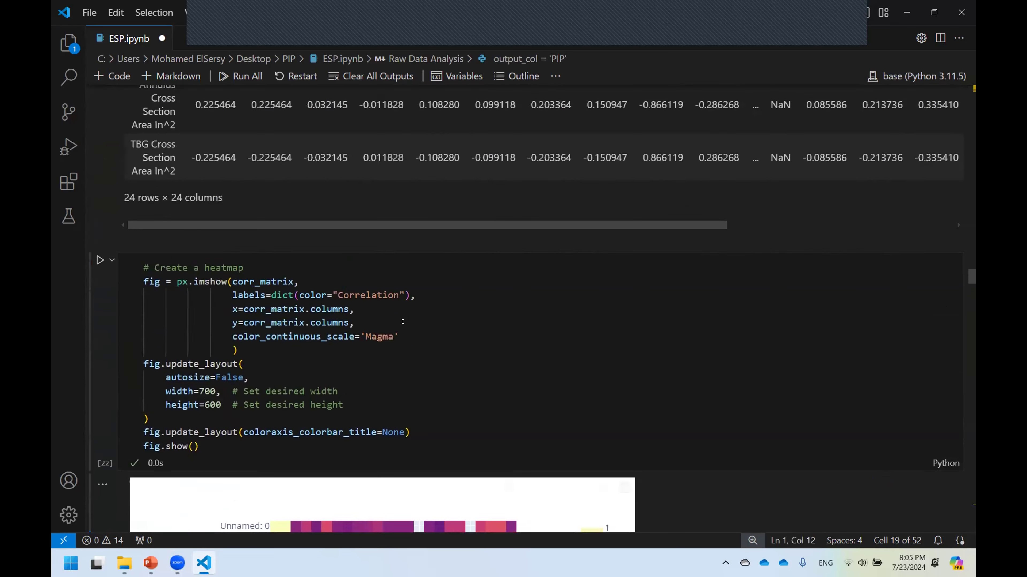
scroll(485, 199, up, 3)
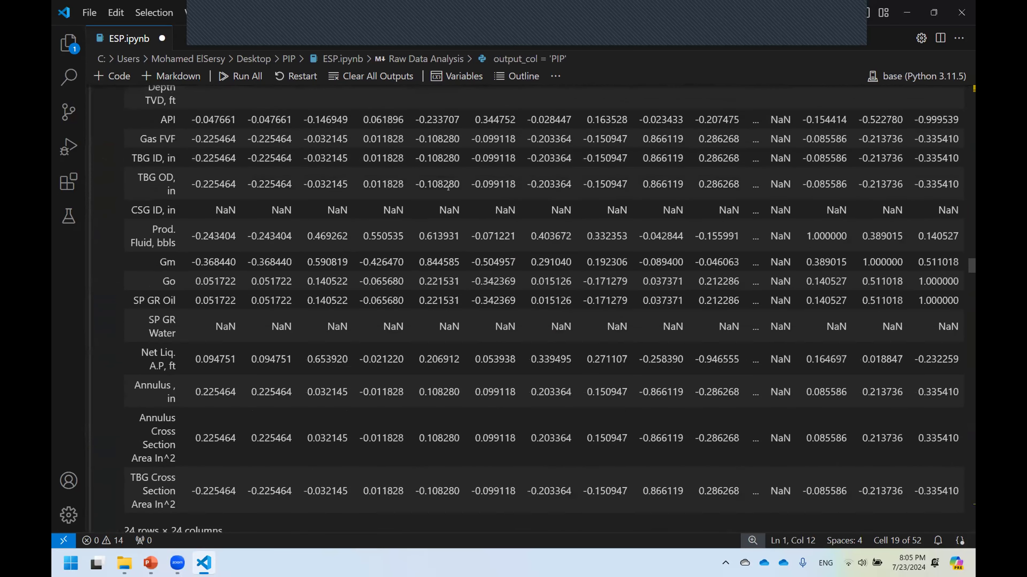
scroll(380, 229, down, 15)
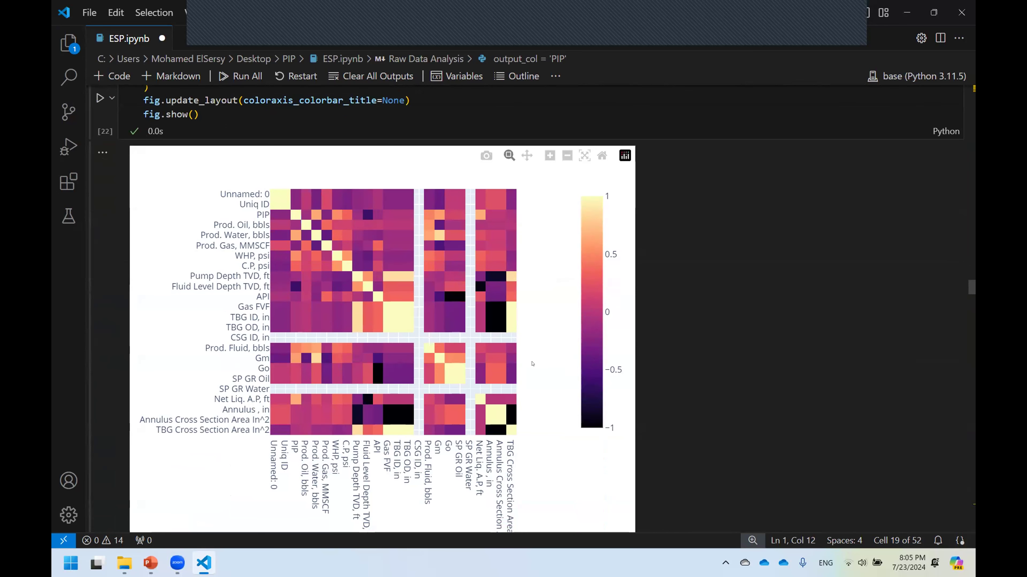
scroll(532, 364, down, 5)
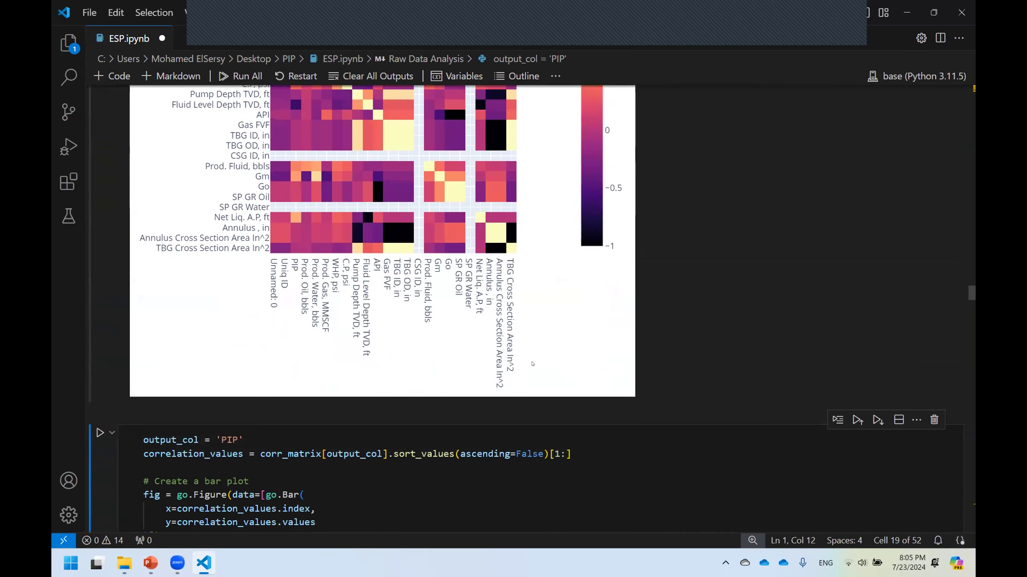
Examine how the bar plot cell sets output_col to 'PIP' and sorts its corr_matrix column with ascending=False into correlation_values.
scroll(532, 364, down, 6)
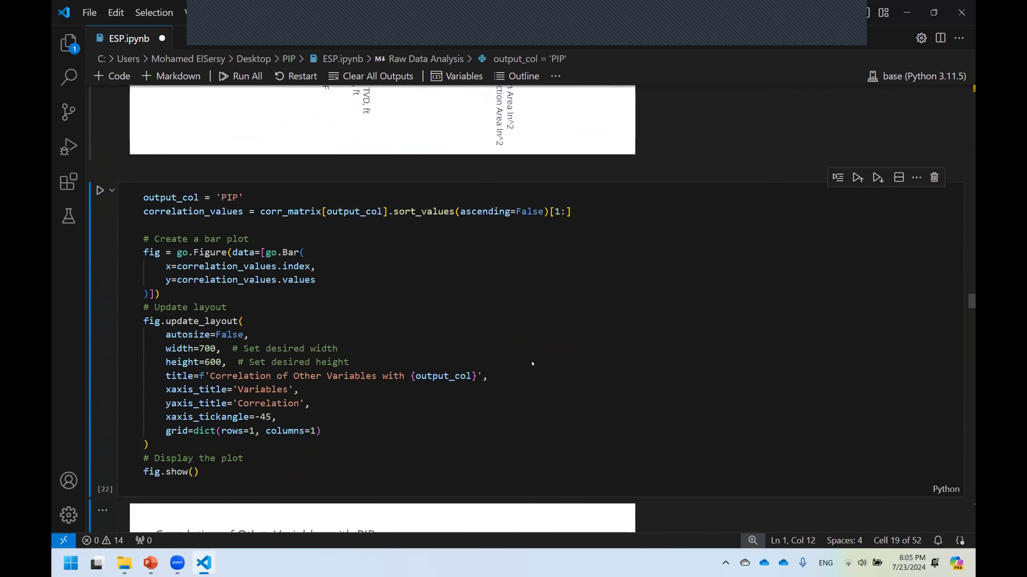
scroll(532, 364, down, 2)
click(312, 150)
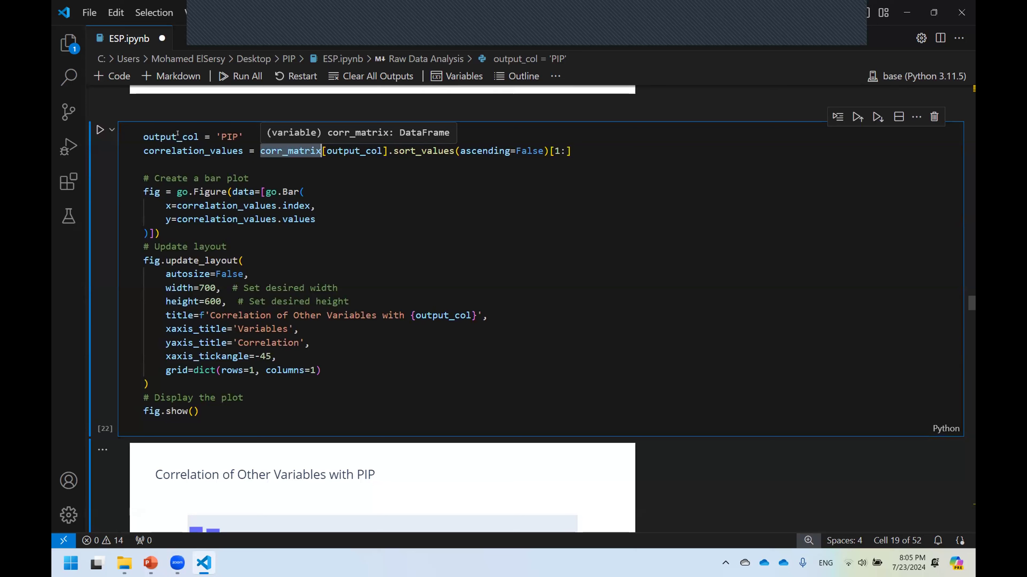
drag(244, 137, 139, 134)
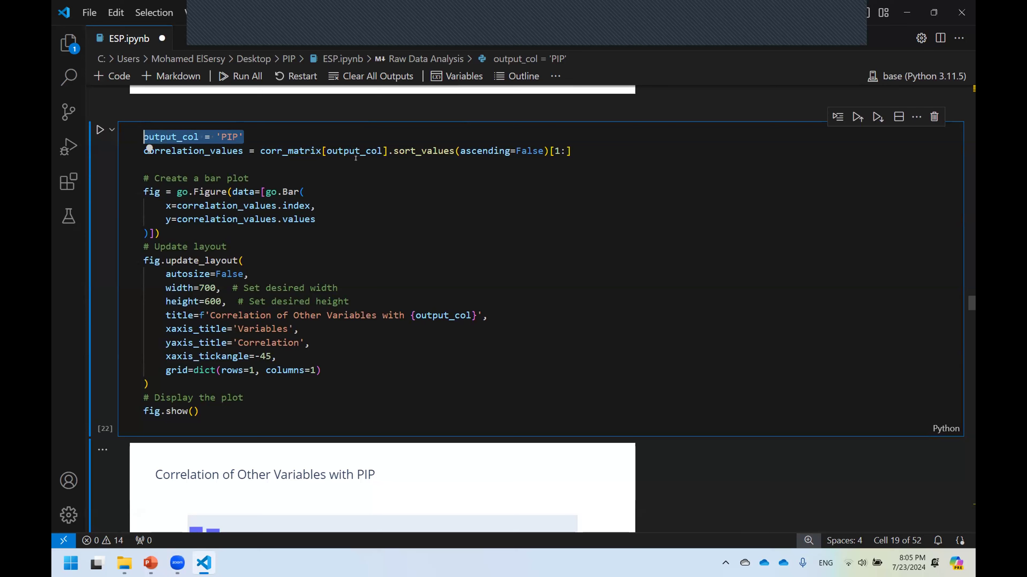
triple_click(180, 137)
key(Down)
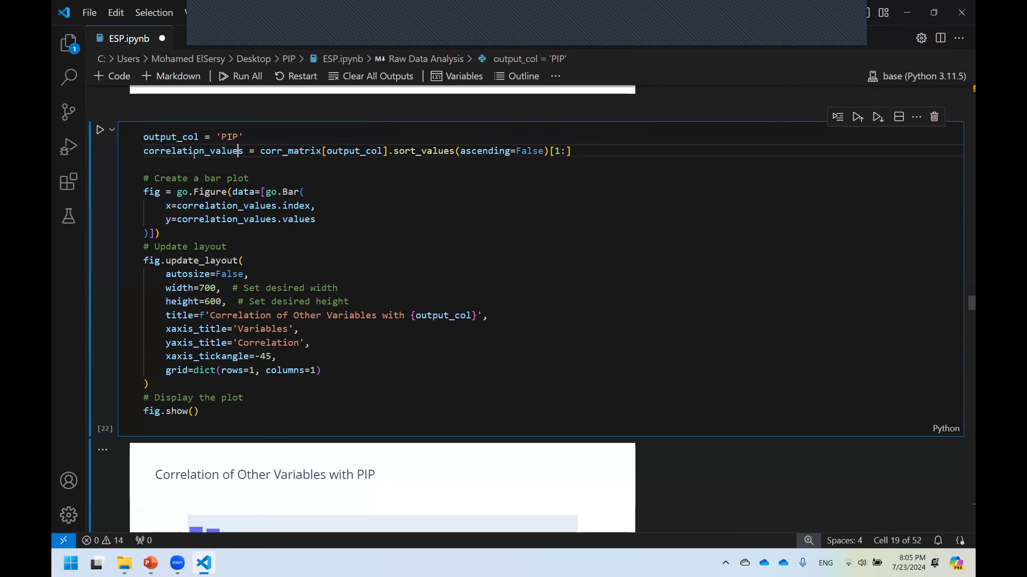
shift+click(239, 151)
double_click(224, 136)
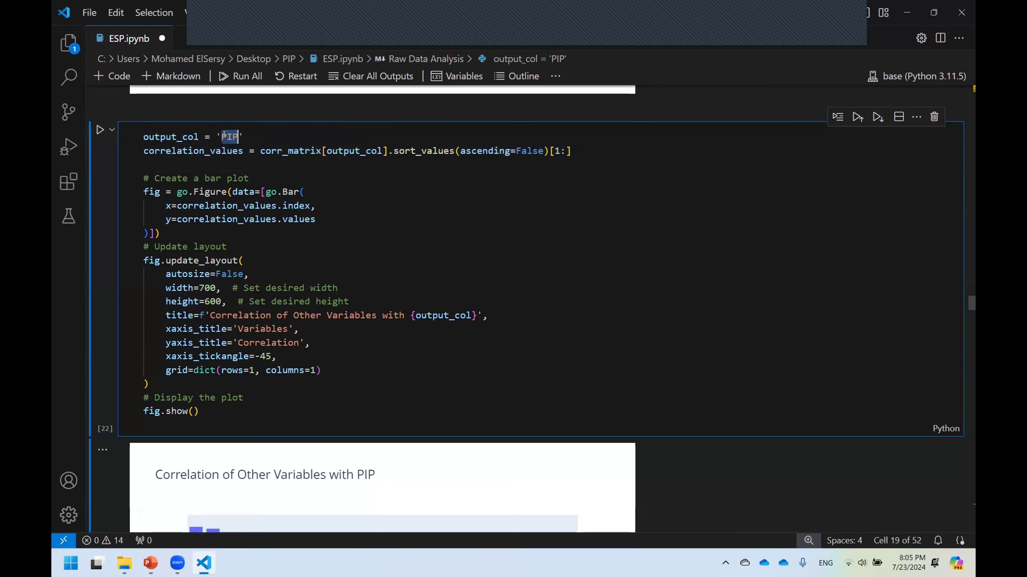
double_click(354, 151)
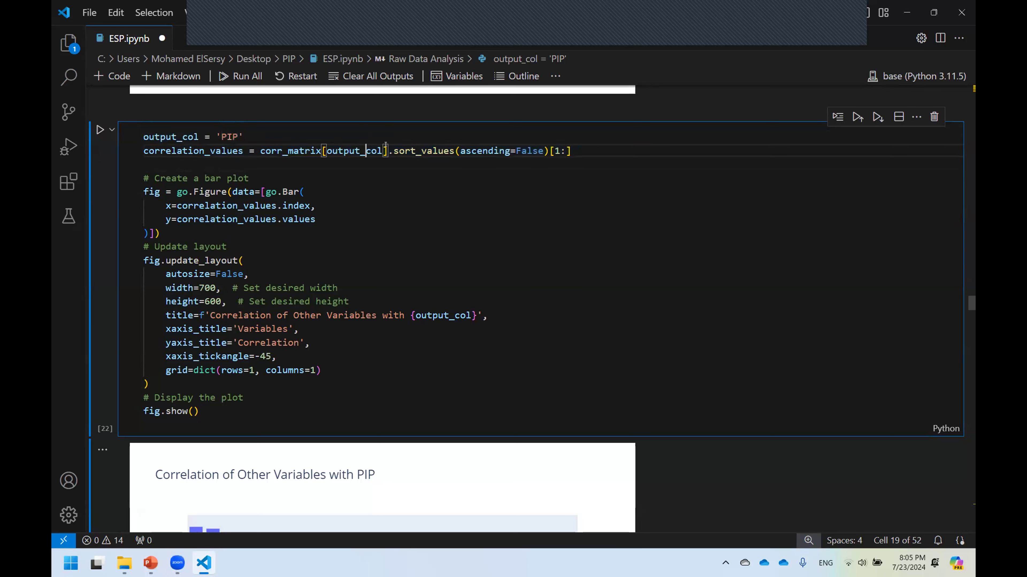
double_click(447, 150)
double_click(485, 151)
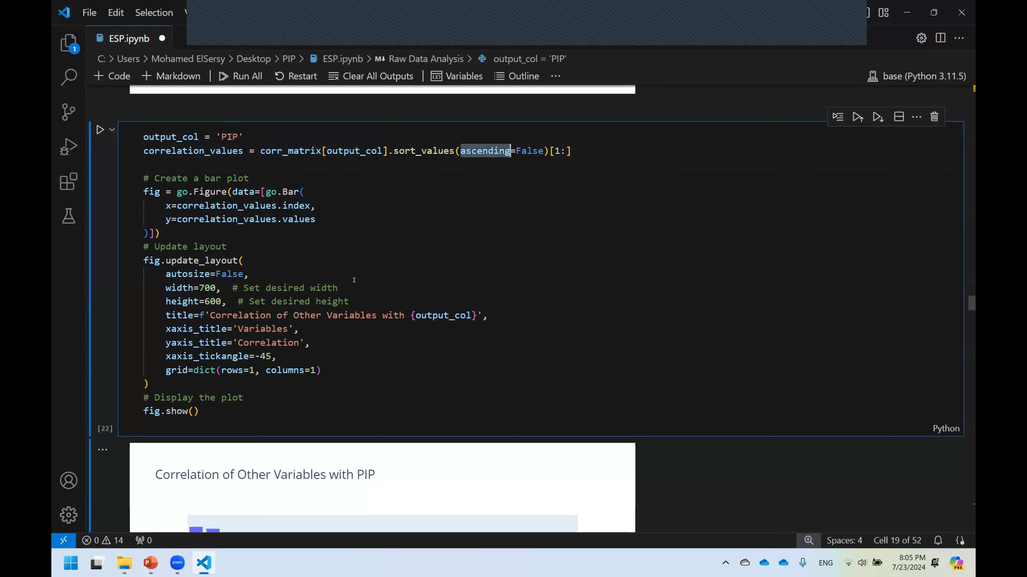
Copy the output_col and correlation_values lines into a new code cell above the bar plot cell and run it.
scroll(586, 230, up, 3)
drag(582, 243, 144, 228)
key(ctrl+c)
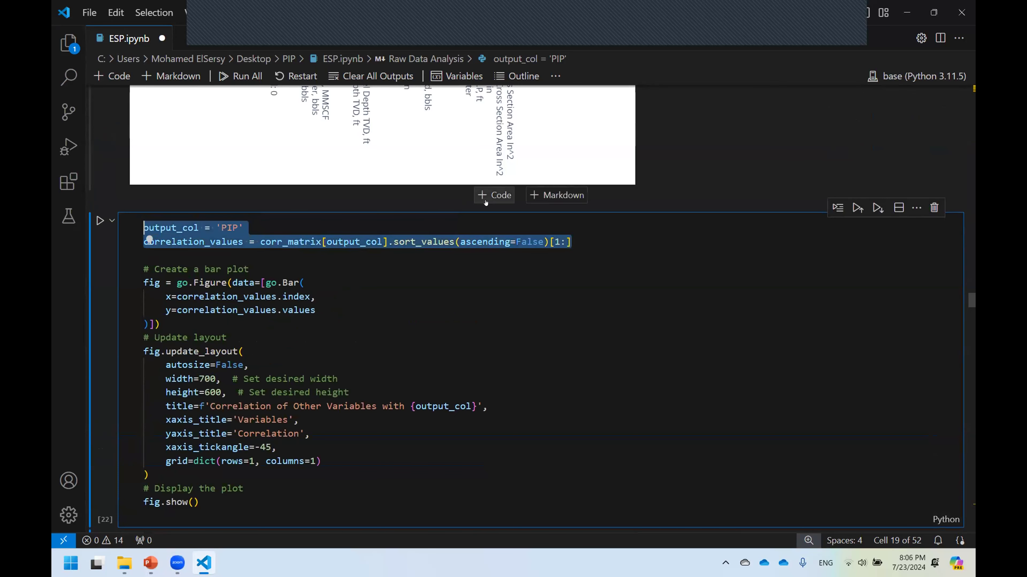
click(487, 196)
key(ctrl+v)
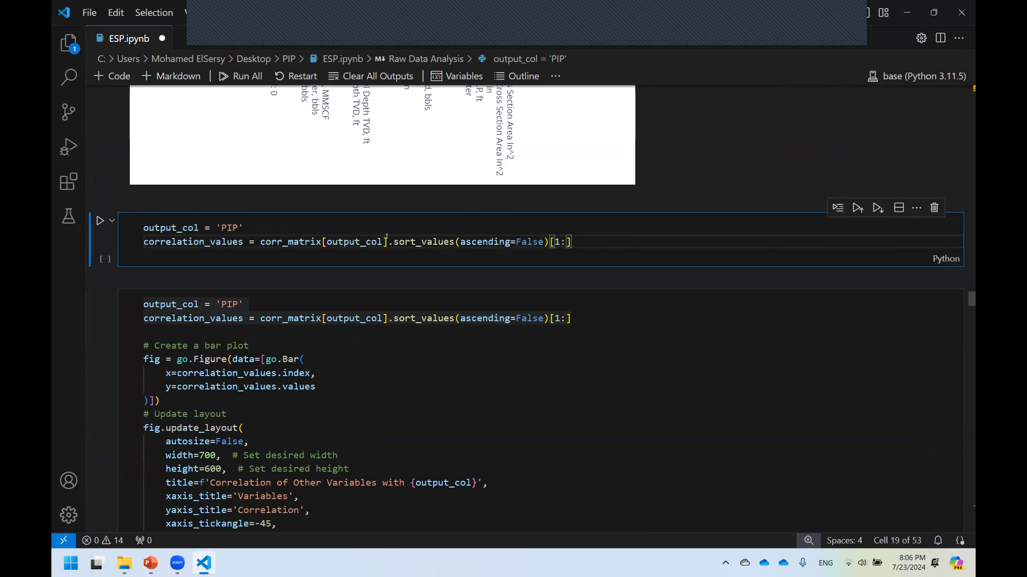
key(shift+Return)
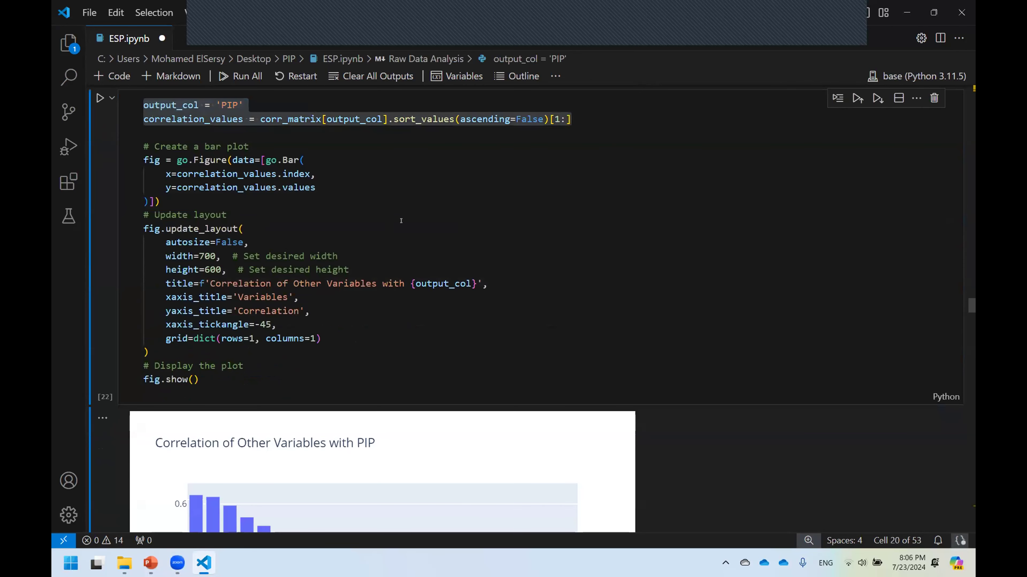
Add a final correlation_values line to the new cell and rerun it to display the sorted PIP correlations.
click(593, 256)
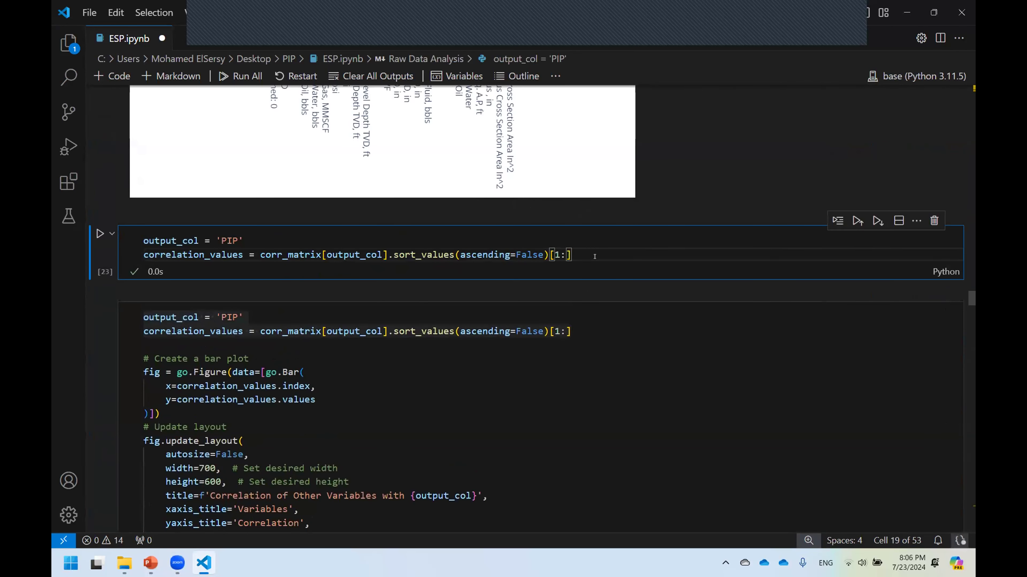
key(Return)
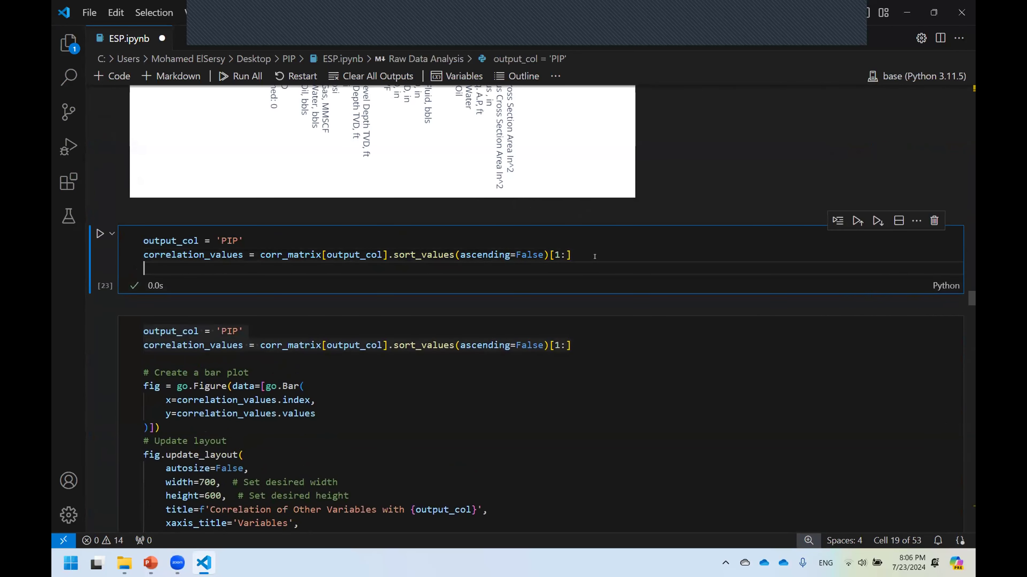
double_click(210, 255)
key(ctrl+c)
click(248, 269)
key(ctrl+v)
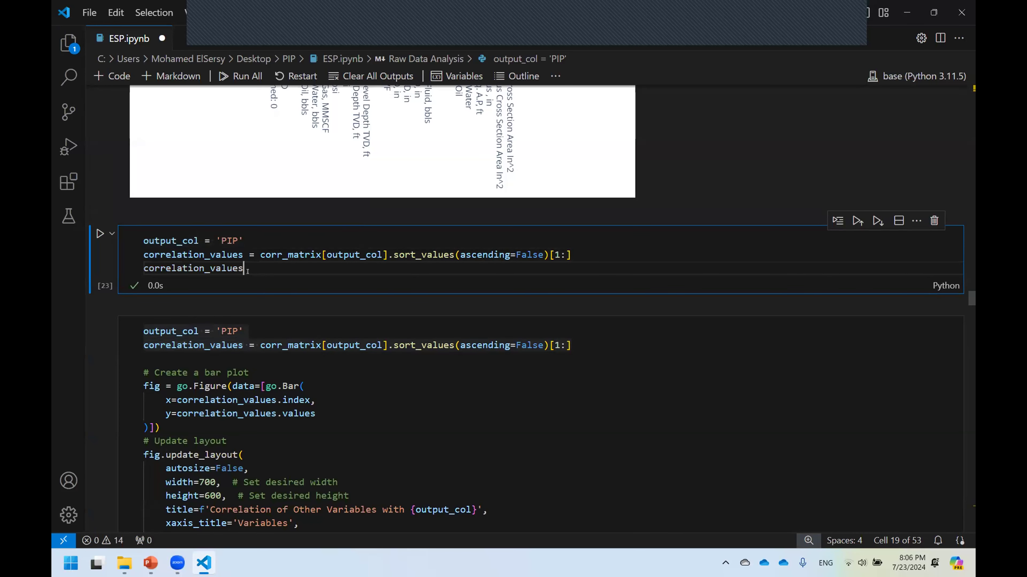
key(shift+Return)
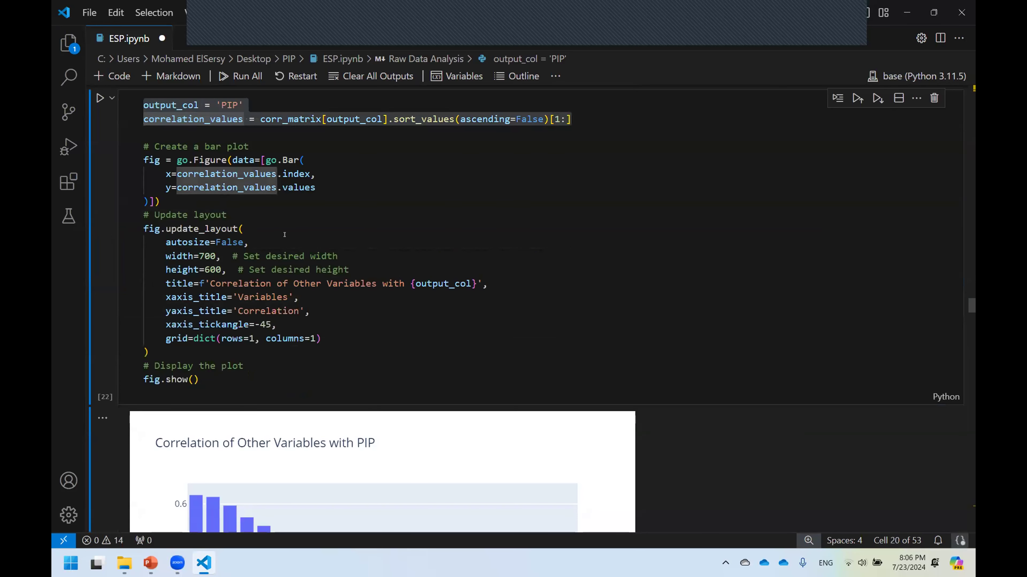
Examine the sorted list of PIP correlations, from Net Liq. A.P down to the negatively correlated parameters.
scroll(285, 234, up, 10)
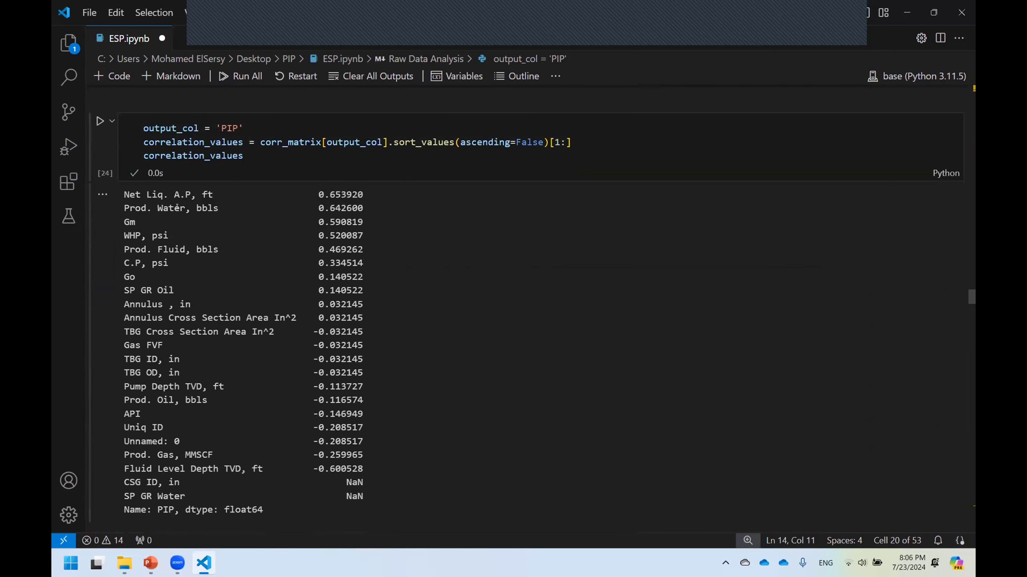
drag(124, 191, 213, 194)
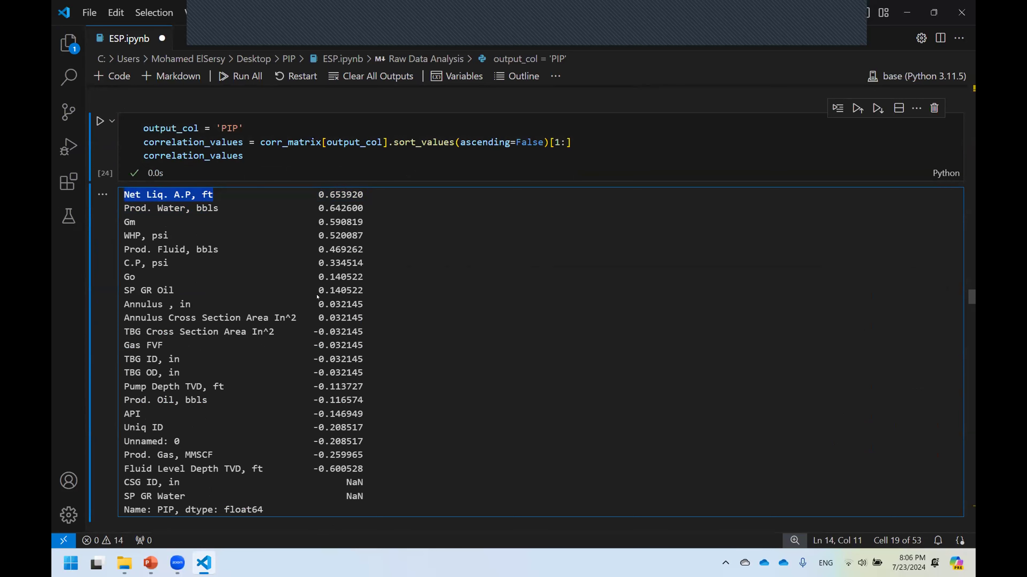
drag(230, 127, 147, 141)
scroll(384, 467, down, 3)
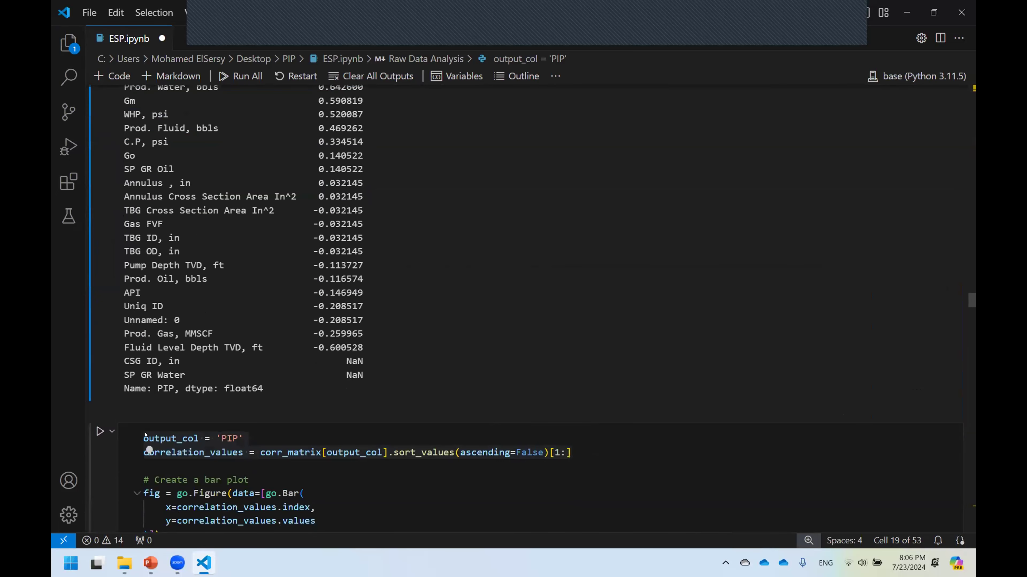
Examine the CSG ID and SP GR Water entries at the end of the sorted PIP correlation list.
scroll(383, 468, down, 5)
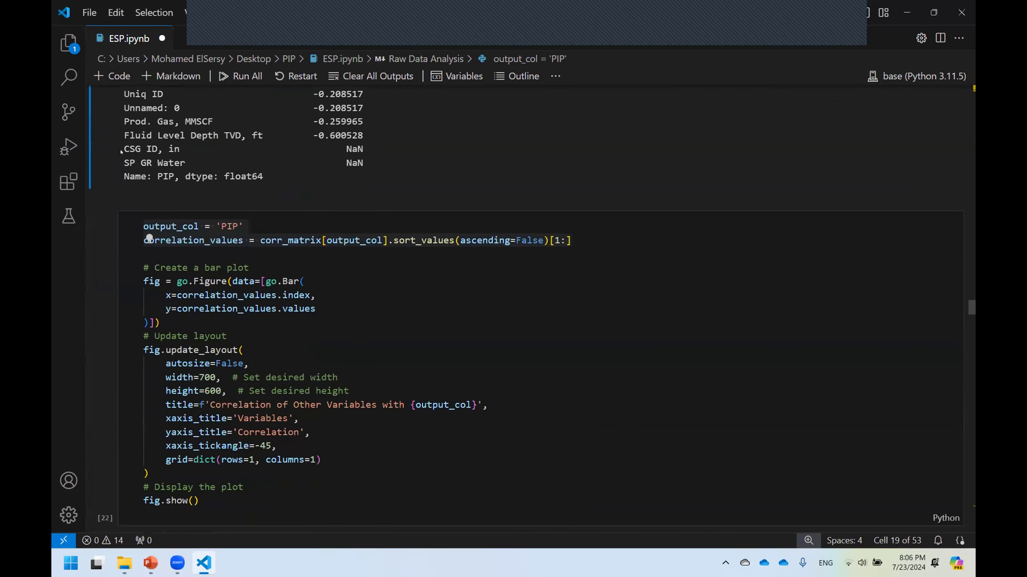
drag(128, 160, 185, 161)
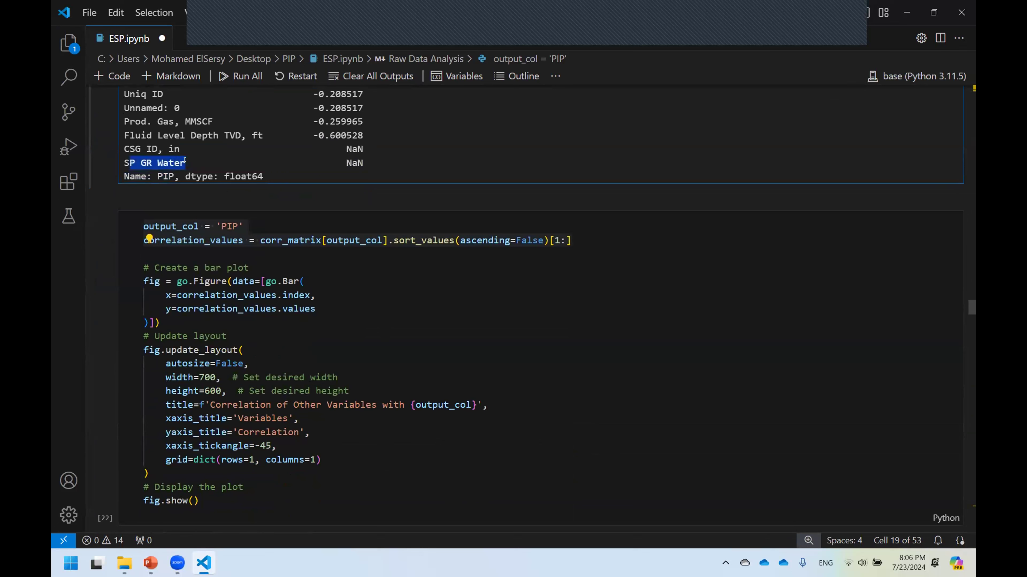
triple_click(141, 148)
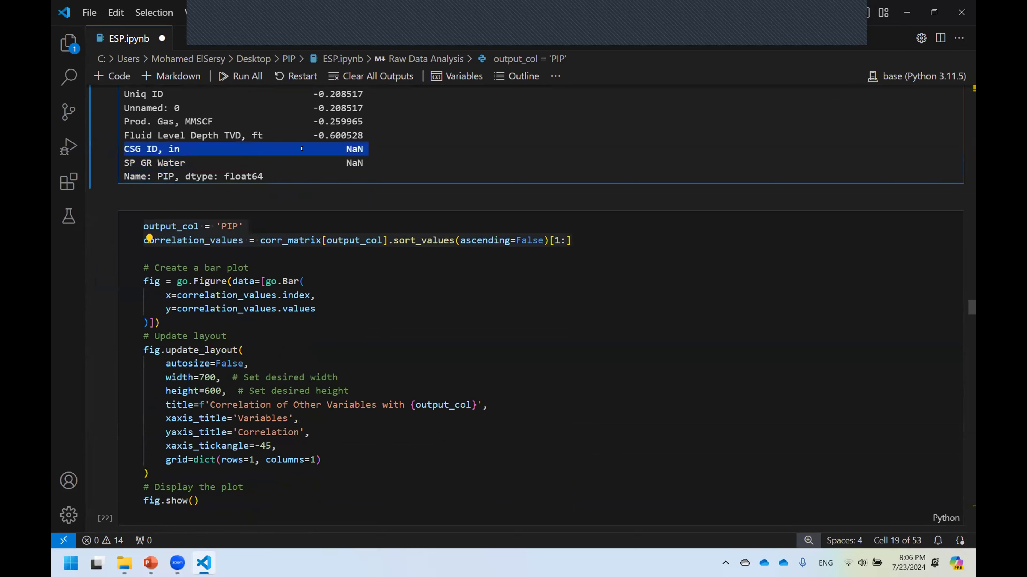
double_click(348, 159)
double_click(349, 149)
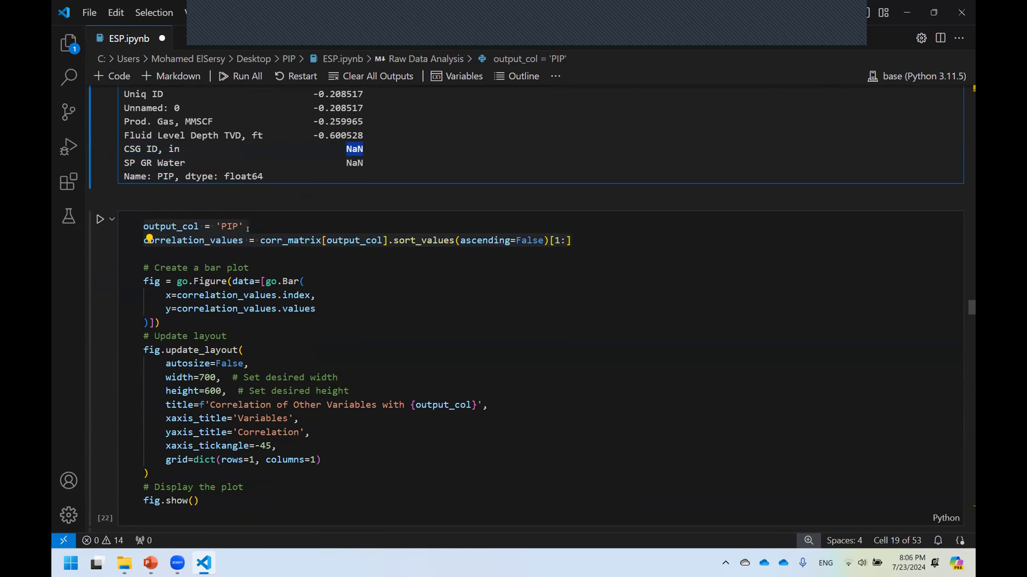
Compare the sorted correlation list with the go.Bar plotting code and its 'Correlation of Other Variables with PIP' chart.
click(218, 252)
scroll(278, 298, down, 5)
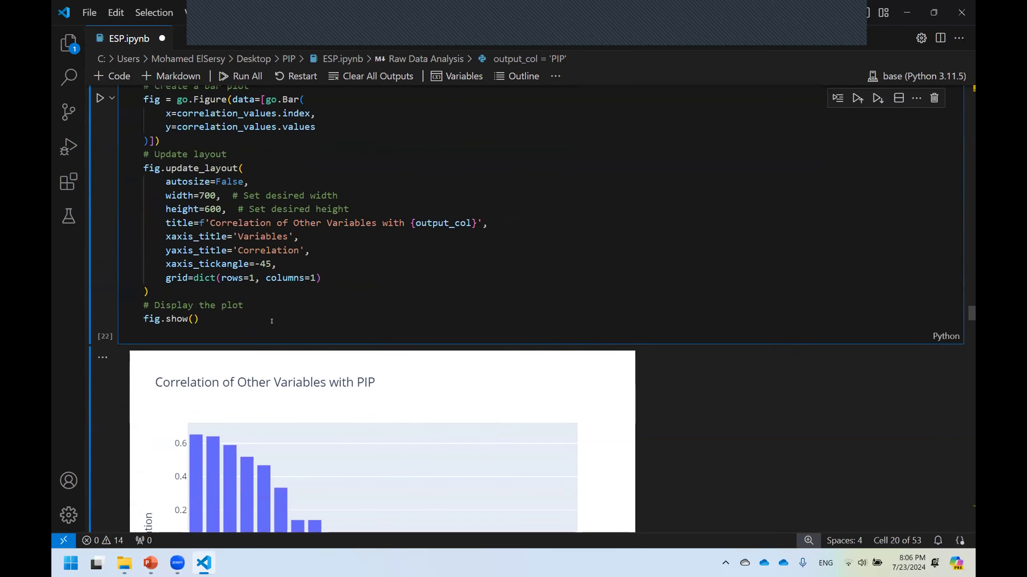
scroll(278, 298, up, 3)
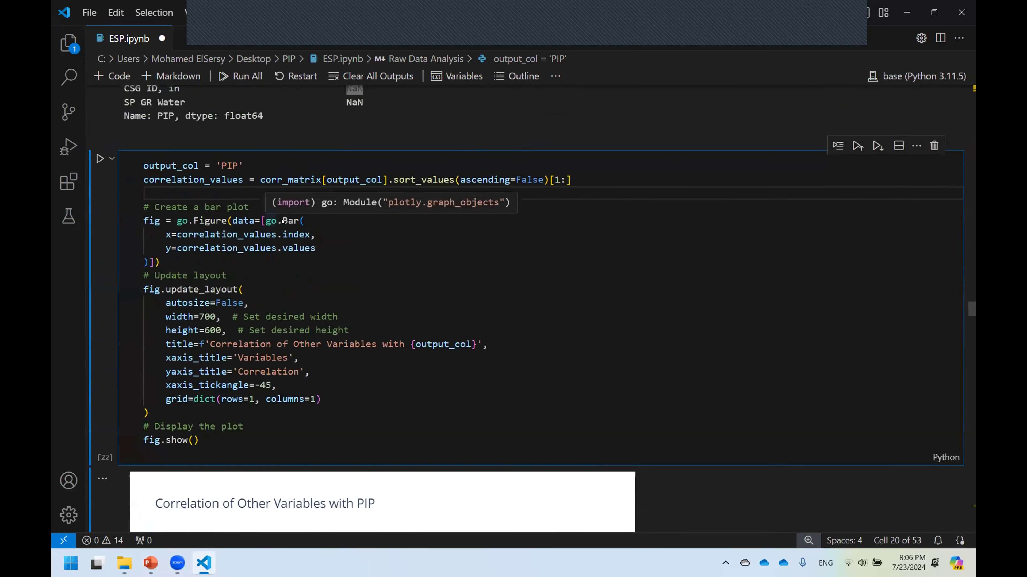
scroll(160, 220, up, 9)
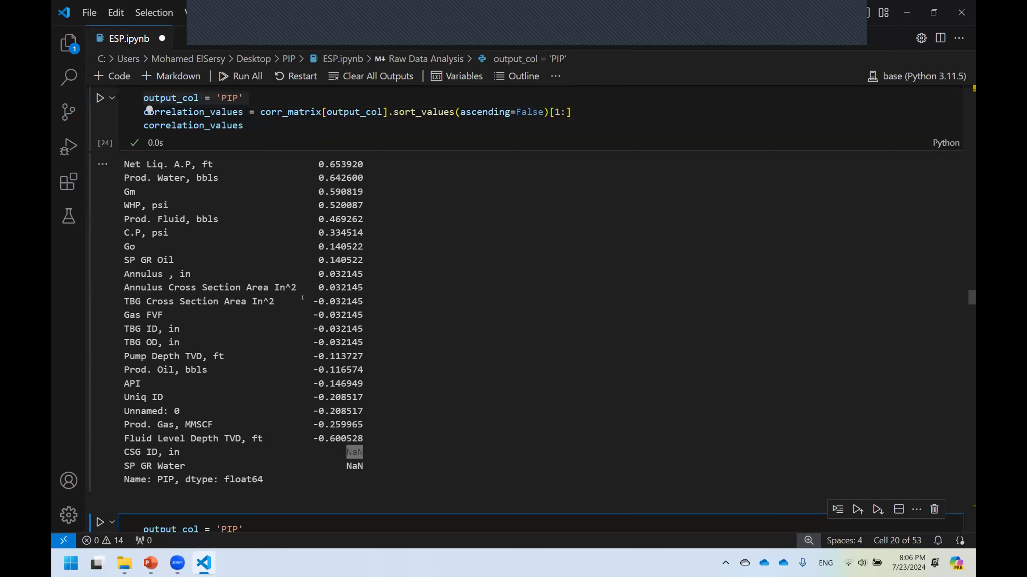
scroll(302, 297, down, 18)
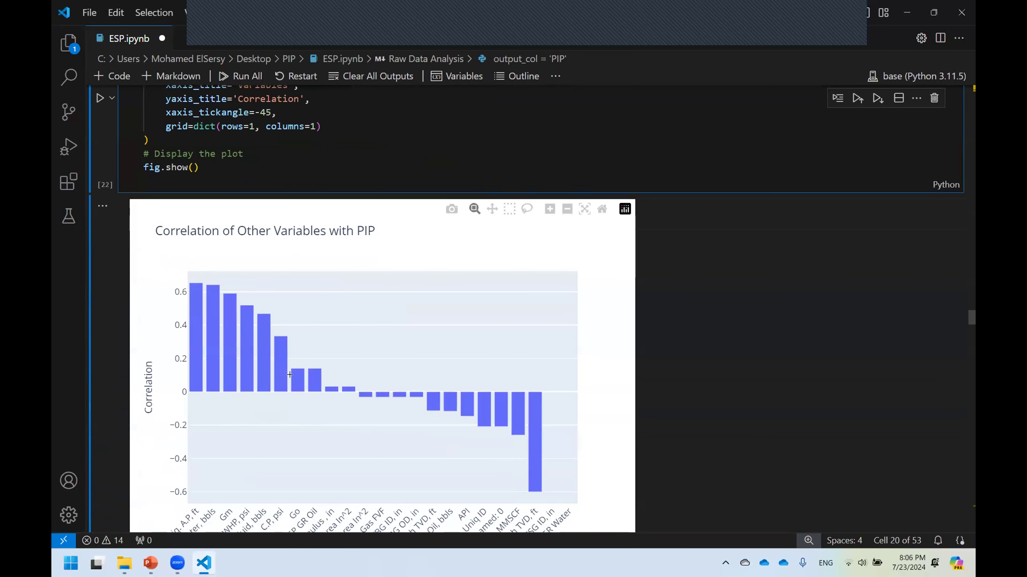
scroll(311, 359, up, 9)
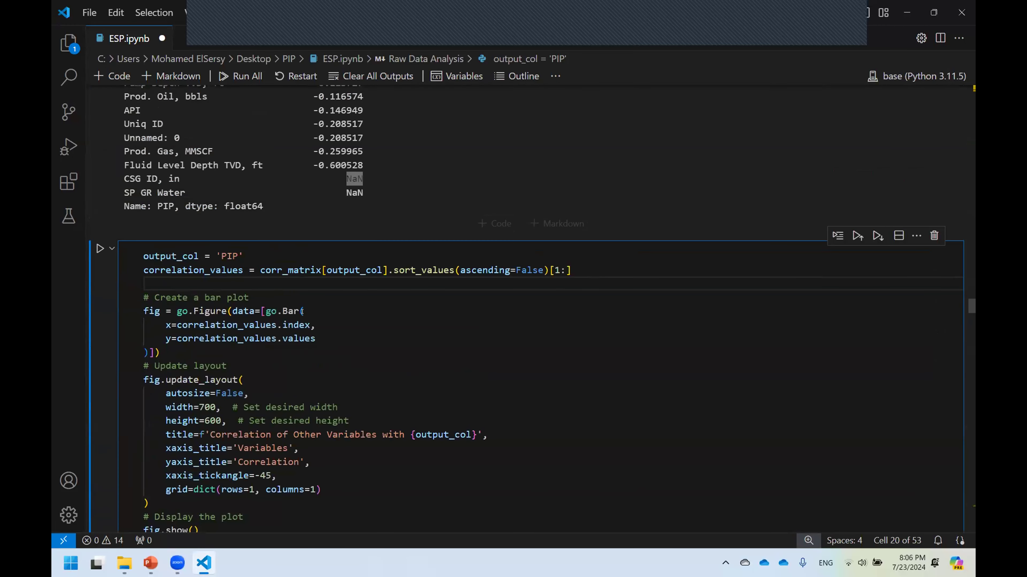
scroll(227, 328, down, 2)
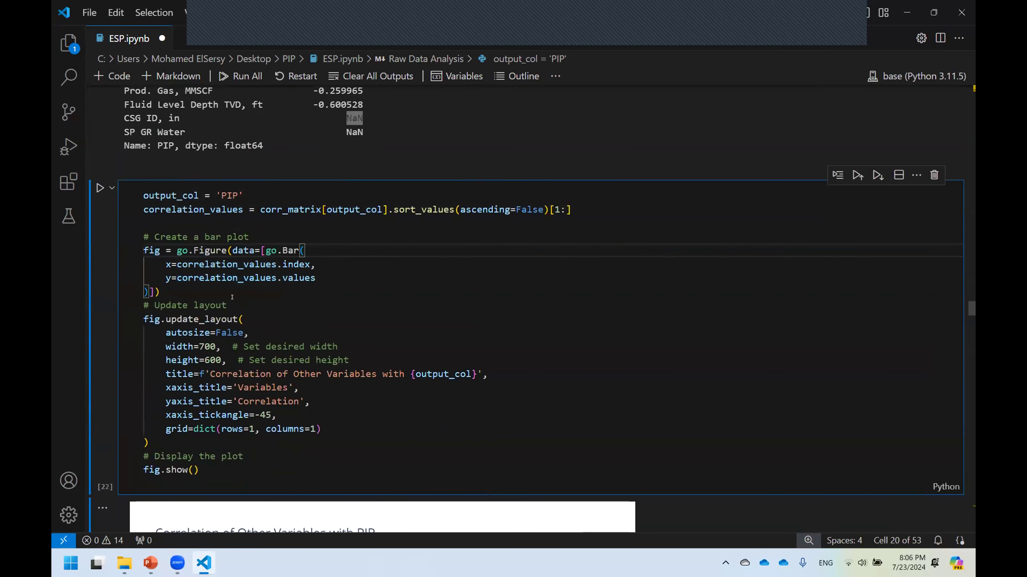
scroll(233, 297, down, 15)
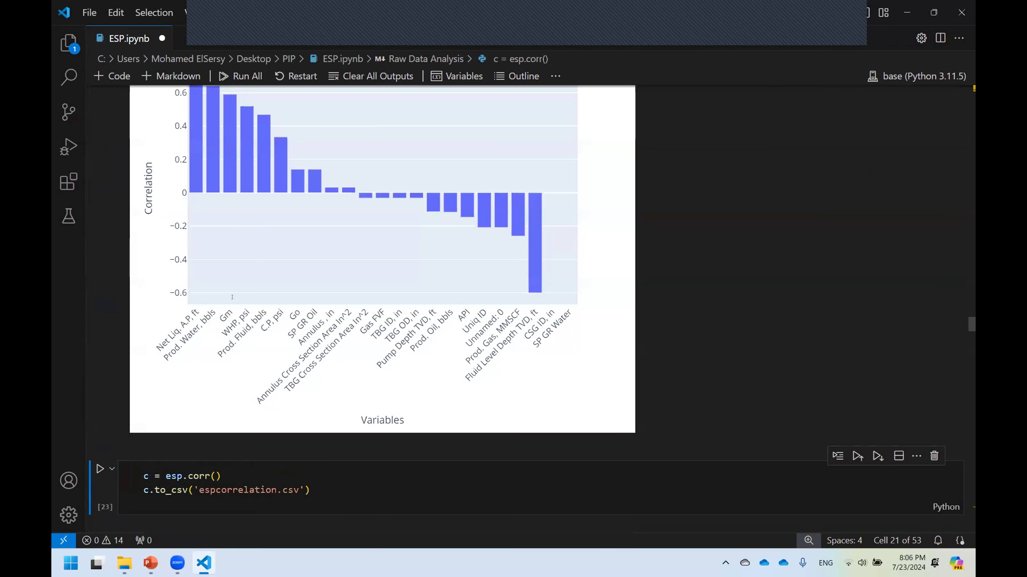
scroll(333, 305, up, 2)
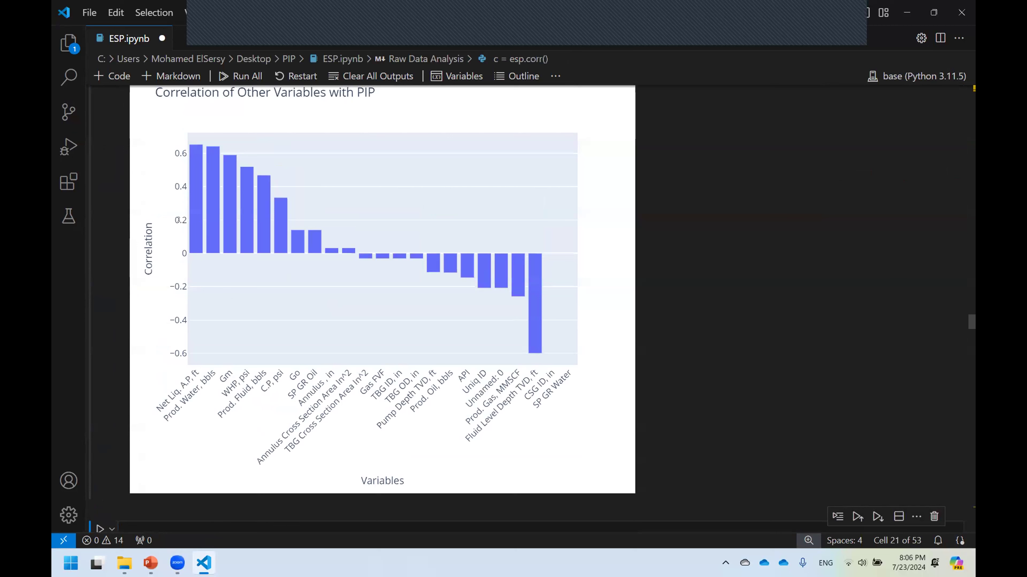
mouse_move(225, 199)
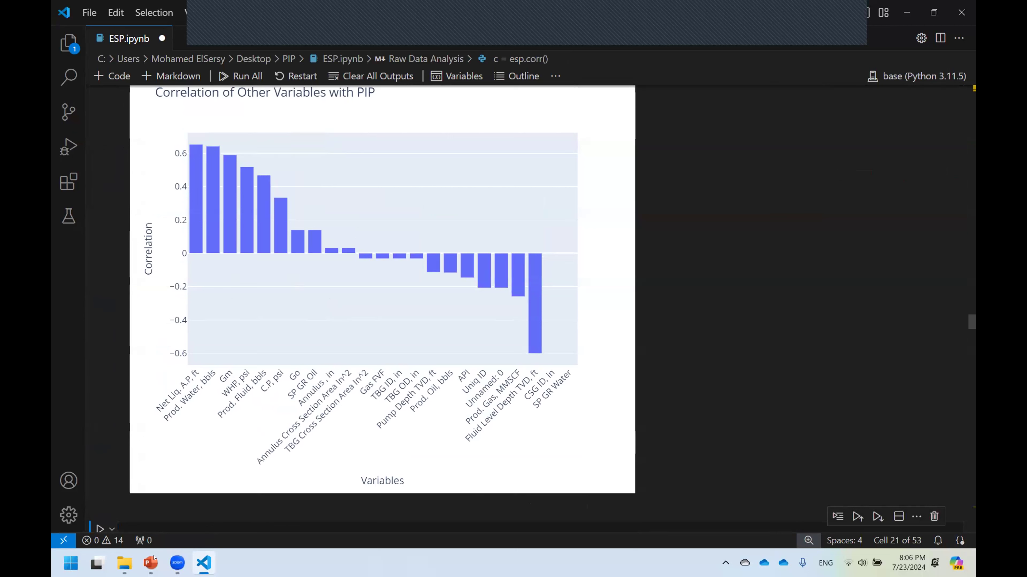
Switch to the PowerPoint presentation and start the slide show from slide 17, 'Correlation of Features with Pump Intake Pressure'.
click(150, 563)
key(Down)
key(Down)
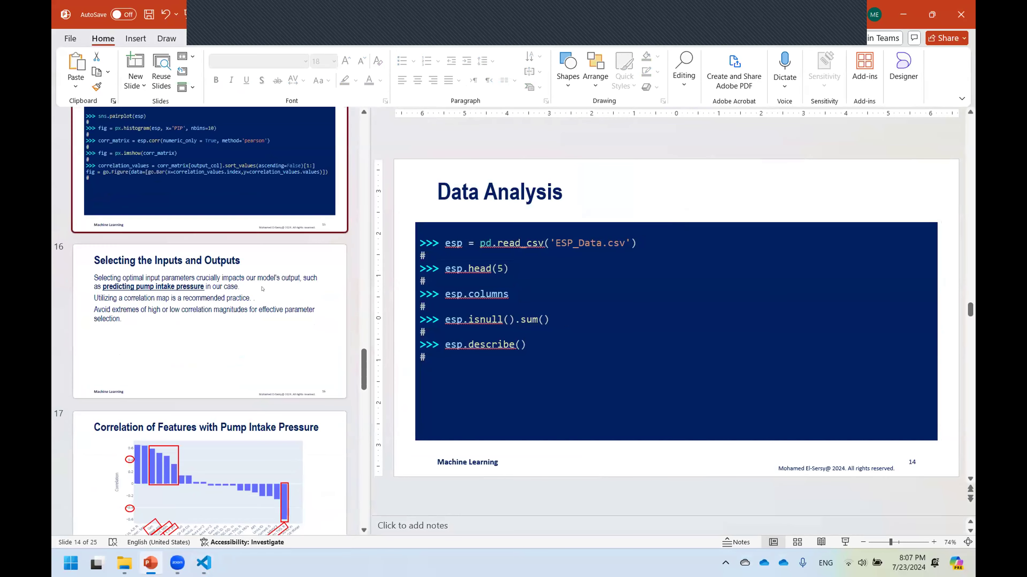
key(Down)
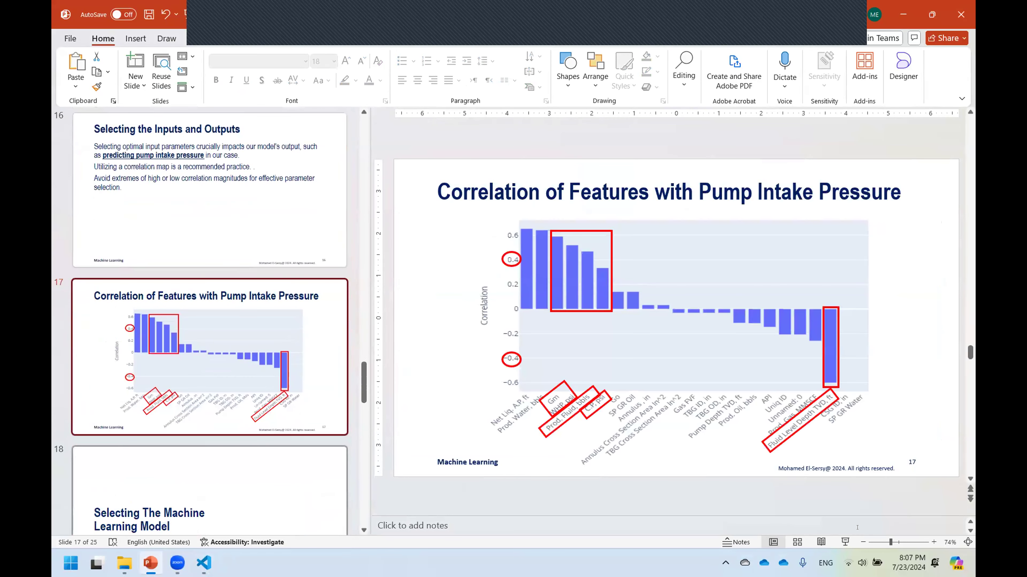
key(shift+F5)
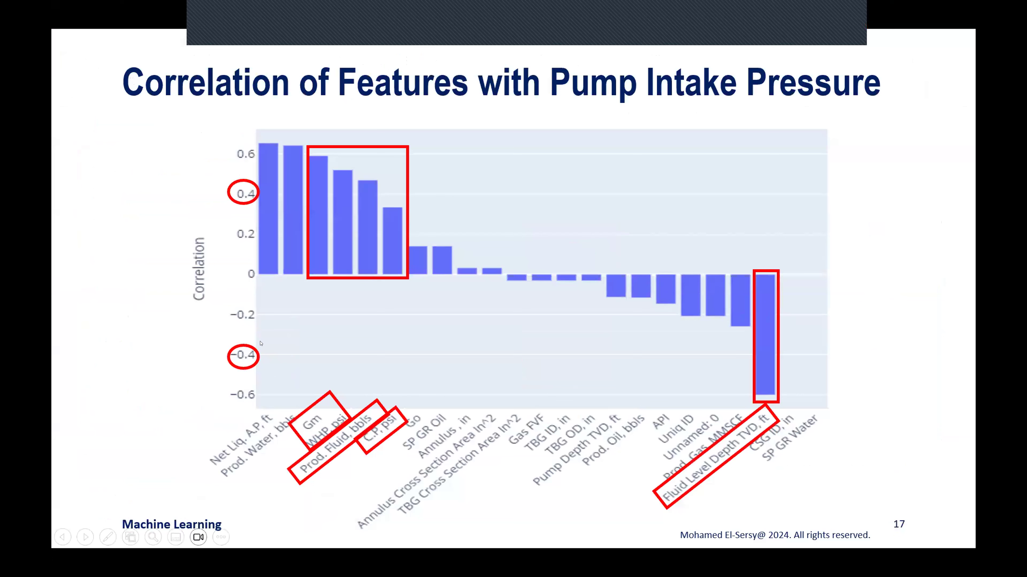